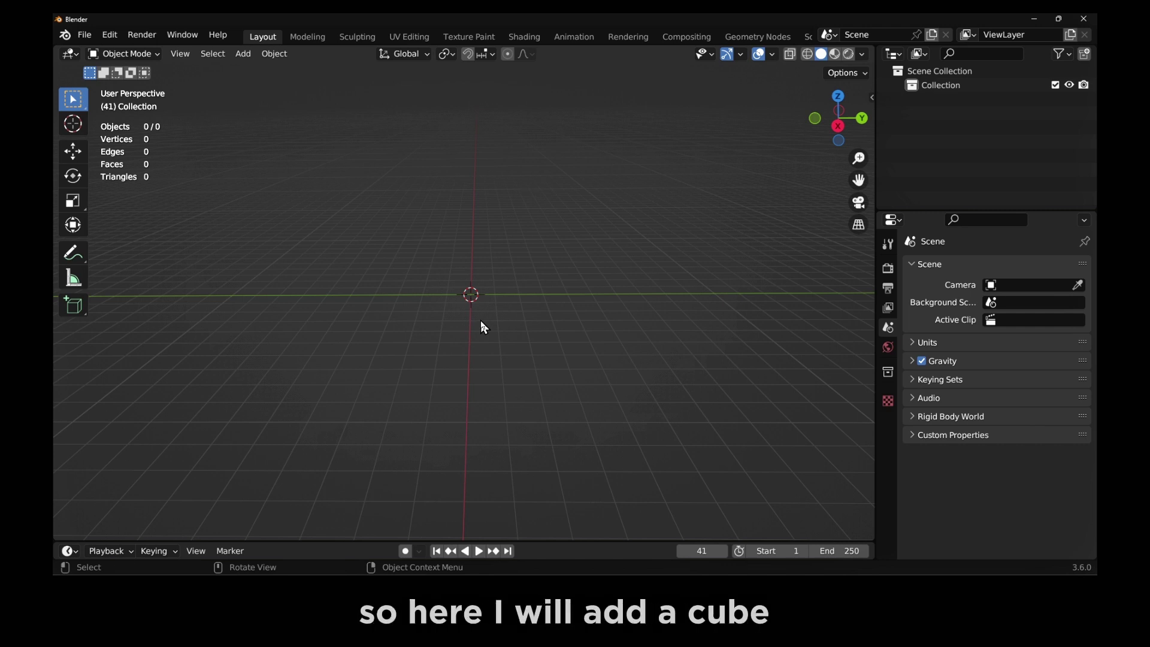
- Add a 2 m cube at the world origin and orbit to an angled view
key("shift+a")
mouse_move(480, 301)
left_click(523, 304)
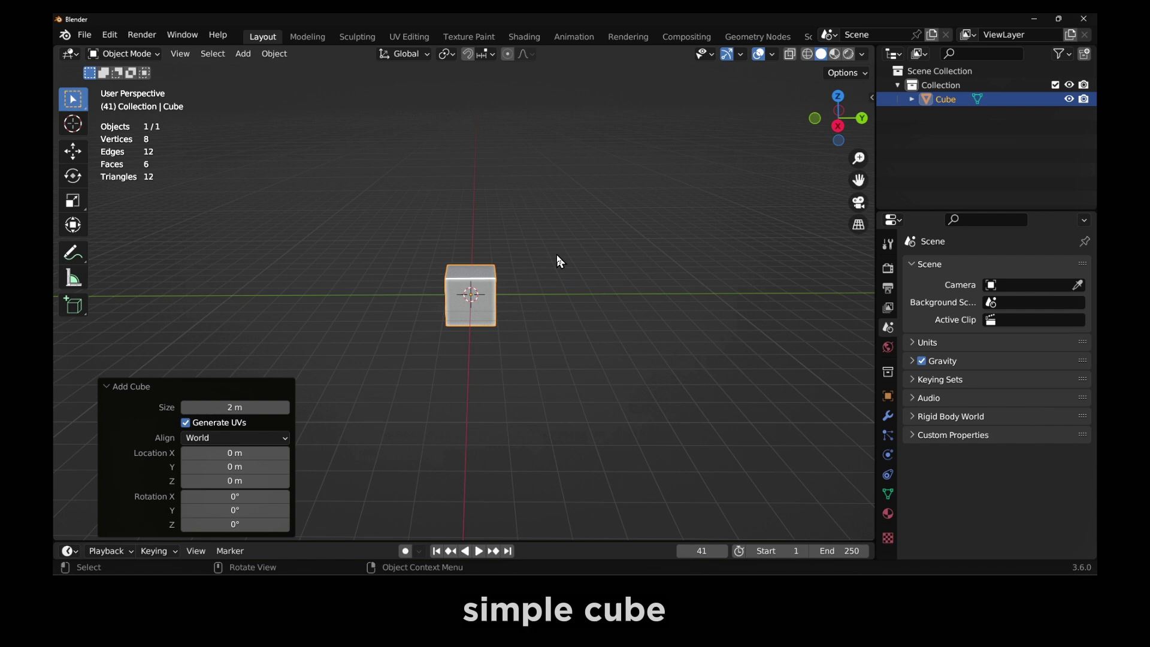
middle_click_drag(557, 254, 438, 252)
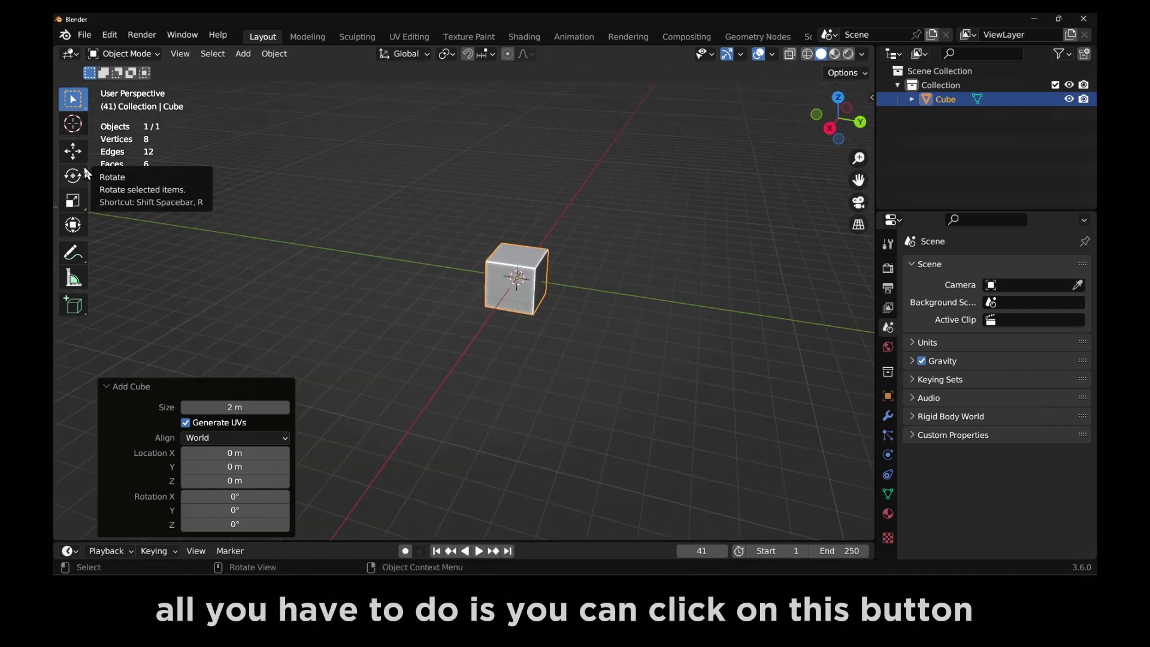
- Switch to the Scale tool and toggle the toolbar and side panel on and off
left_click(73, 204)
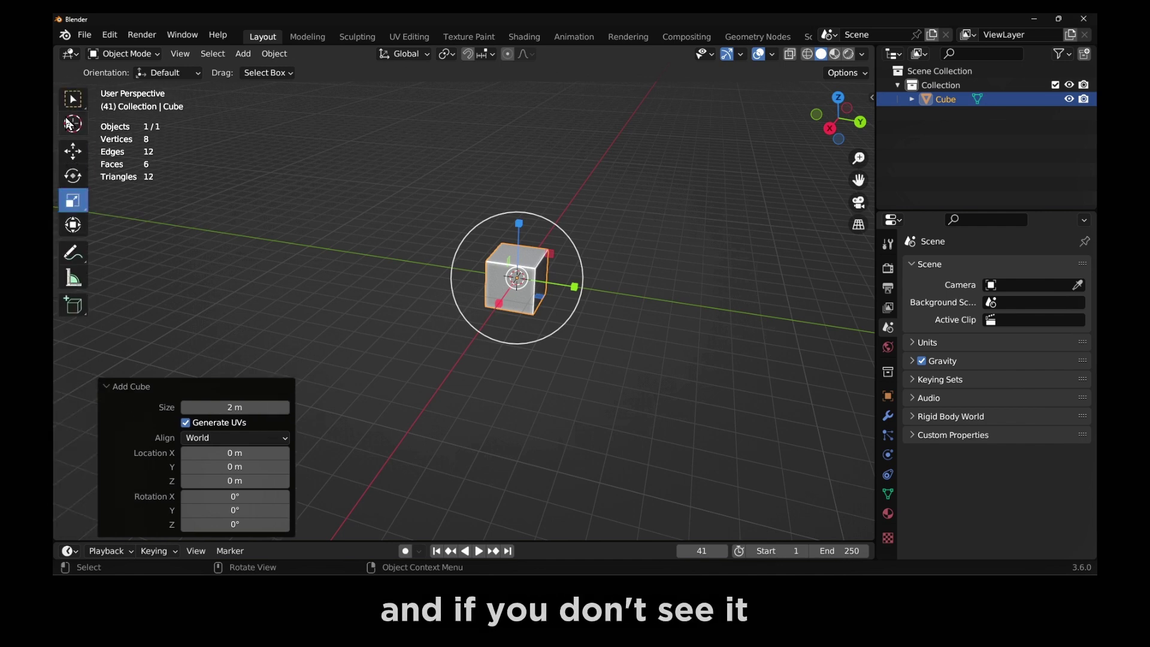
key("t")
key("t")
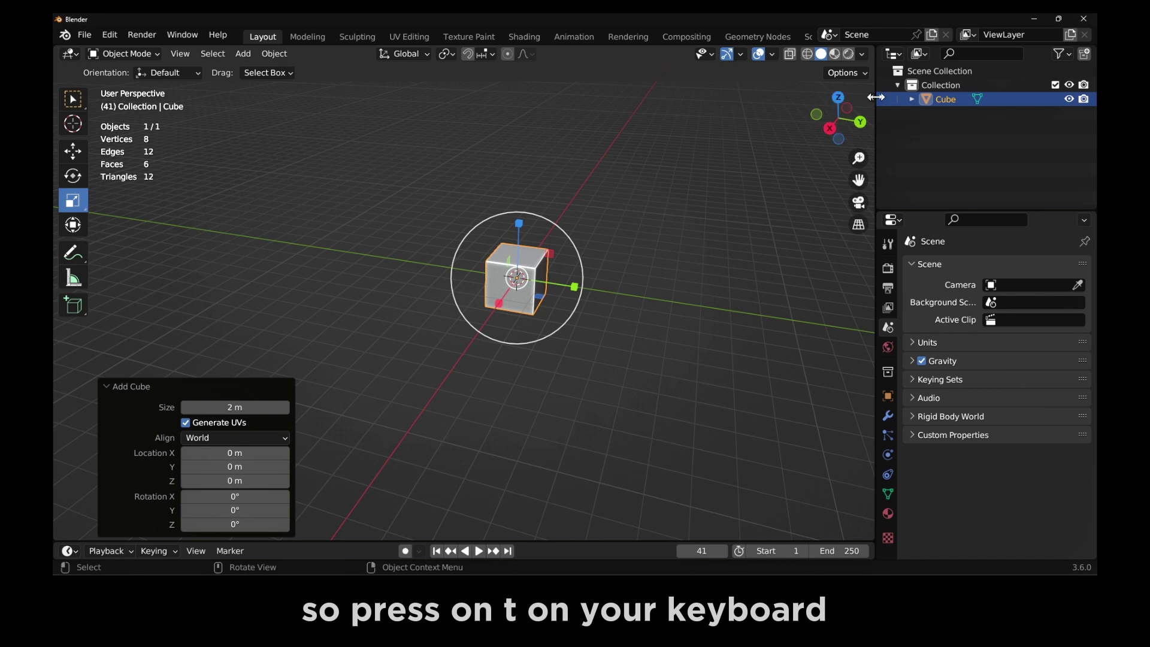
key("n")
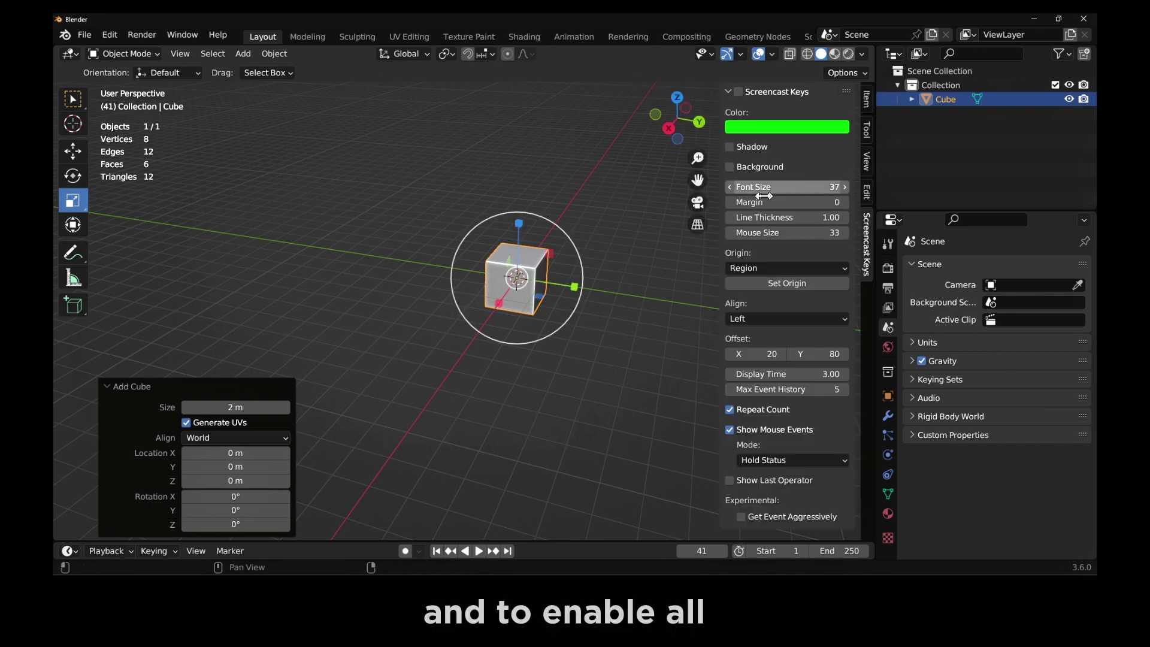
key("n")
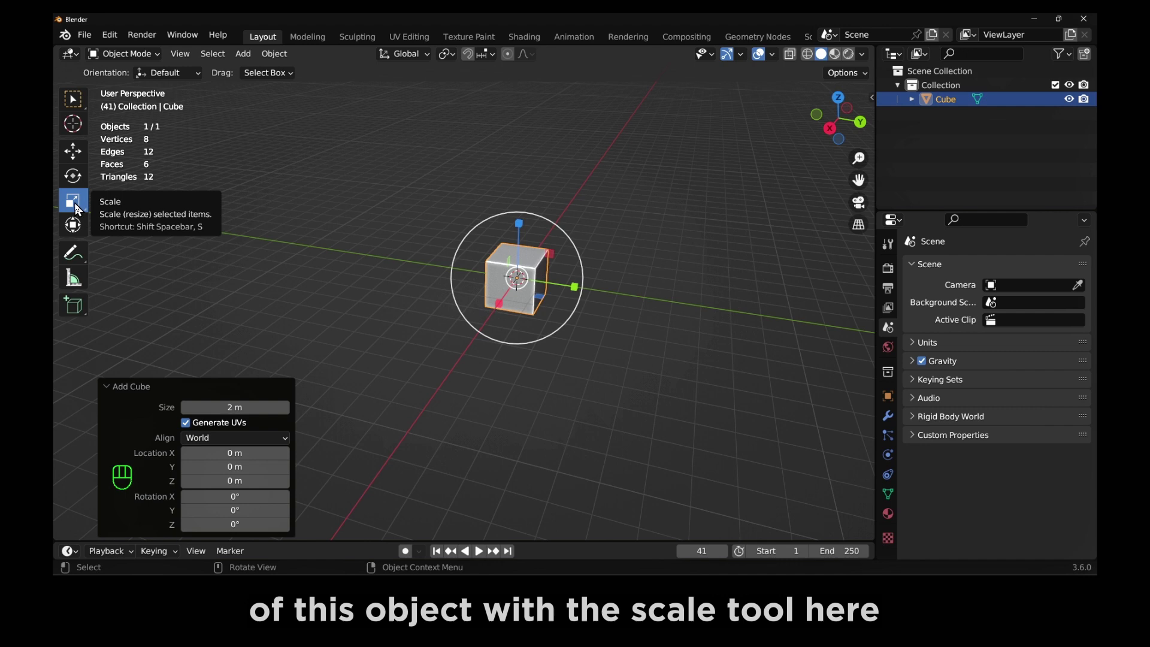
- Stretch the cube along Z, Y and X with the gizmo, undoing one Y stretch, ending at Z scale 2.715
left_click_drag(518, 224, 508, 130)
left_click_drag(575, 287, 718, 305)
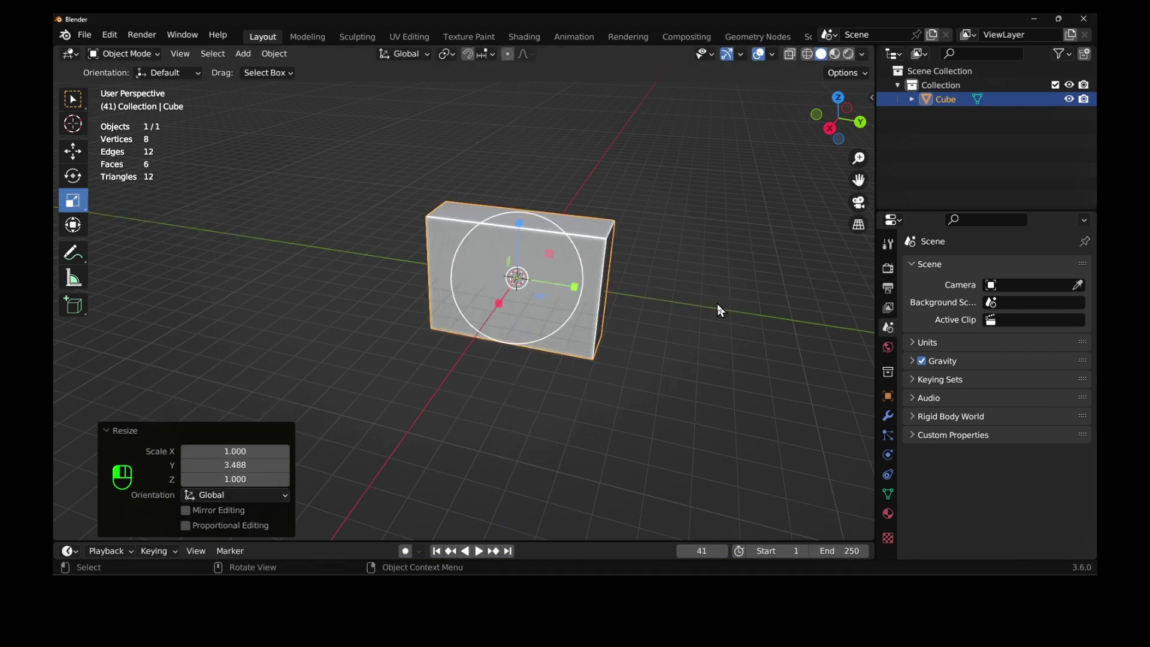
key("ctrl+z")
left_click_drag(499, 303, 428, 381)
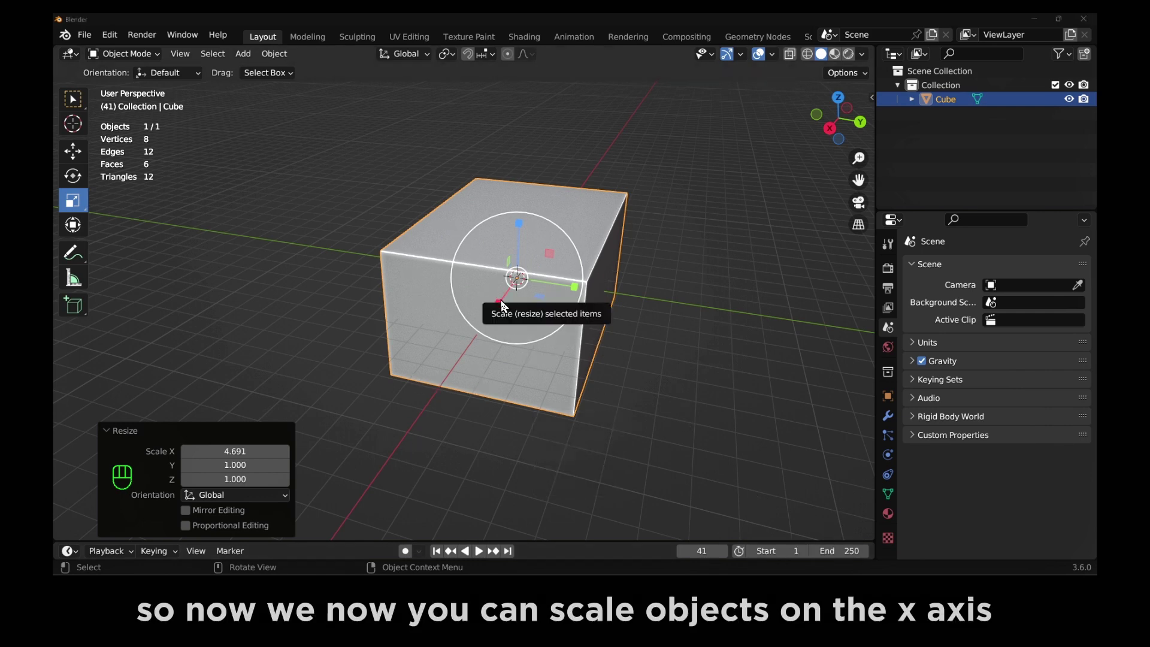
left_click_drag(502, 307, 484, 322)
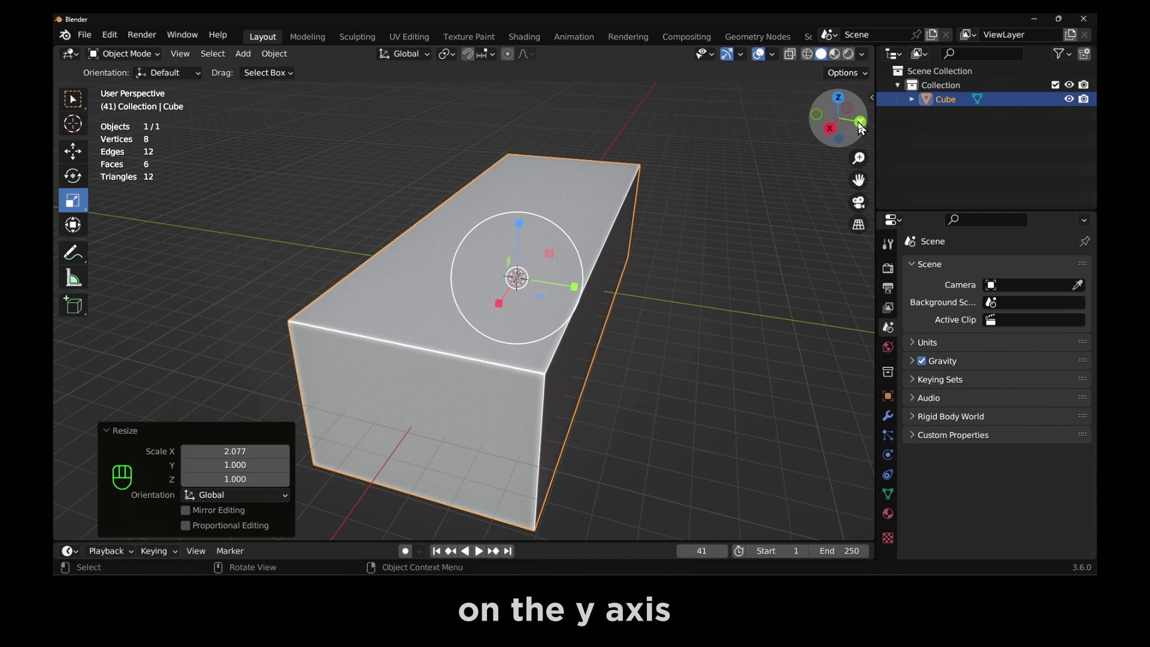
left_click_drag(566, 290, 731, 236)
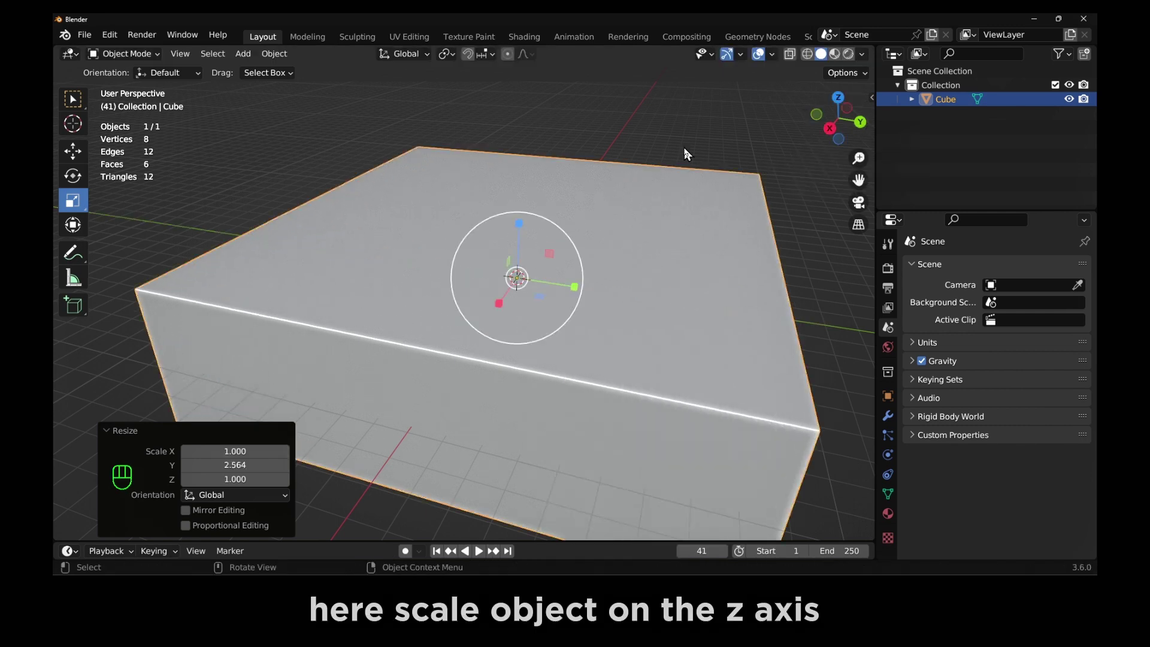
left_click_drag(519, 227, 526, 129)
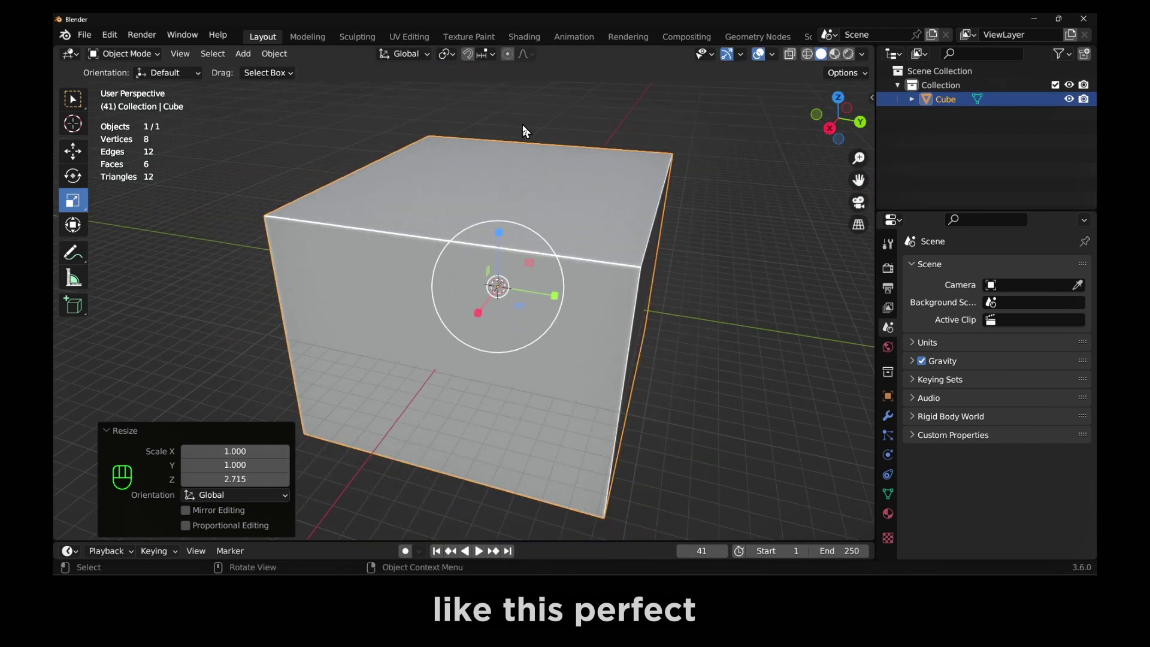
- In the Item panel, drag the cube's scale to X 8.354, Y 4.293, Z 8.115
key("n")
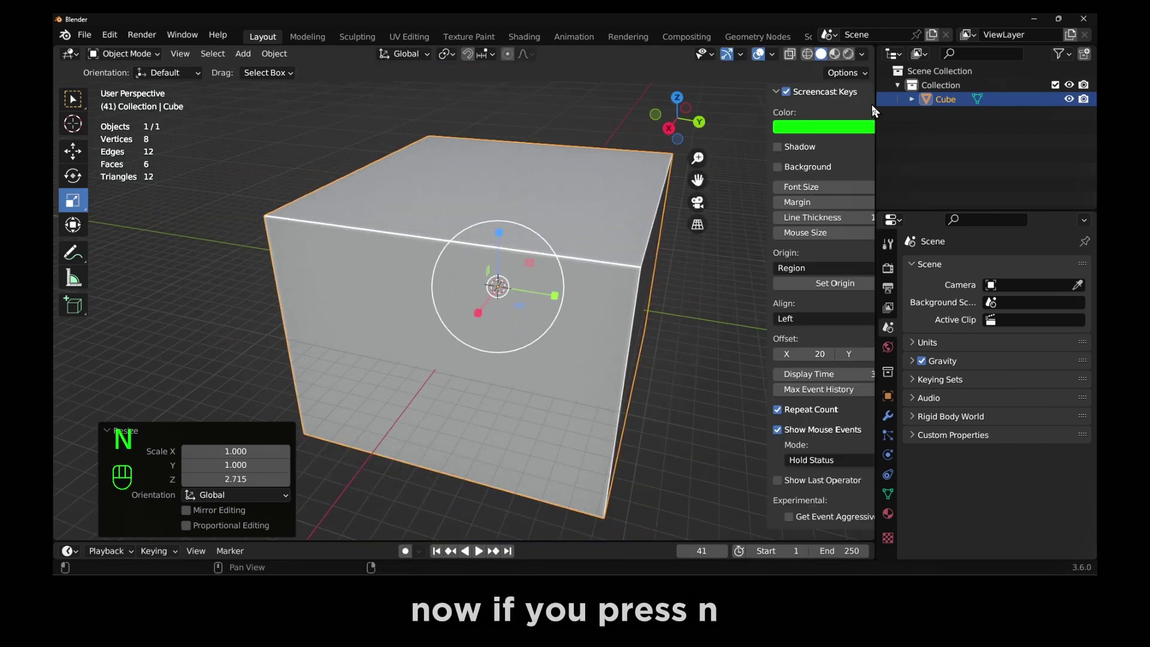
left_click(868, 108)
key("alt")
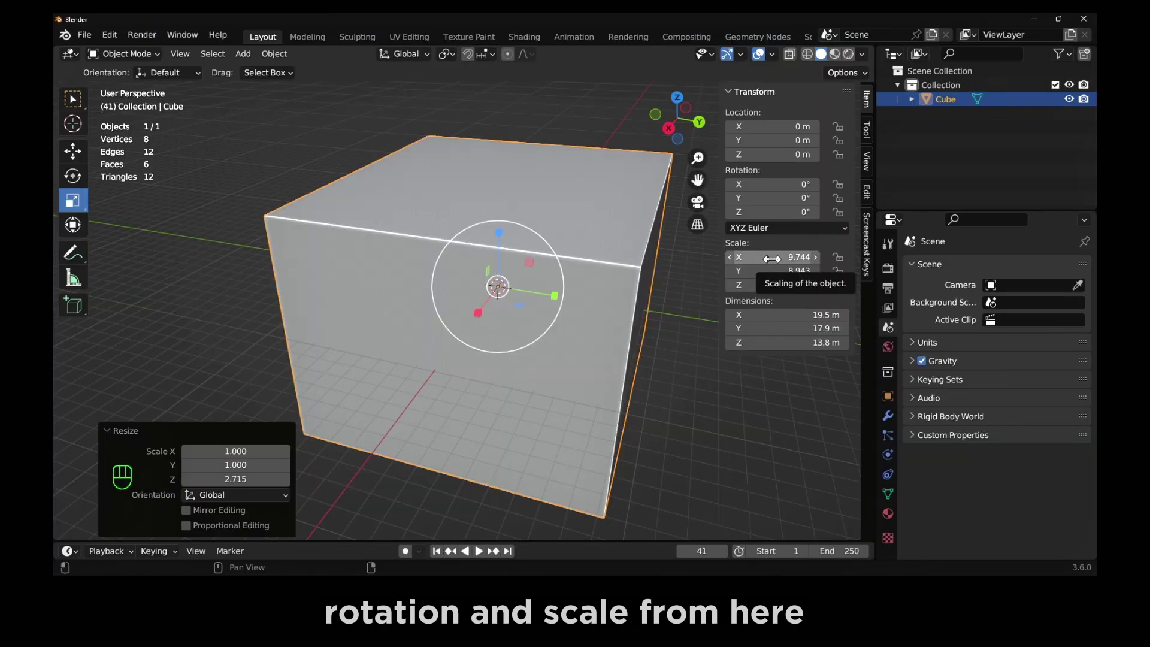
left_click_drag(574, 307, 659, 307)
left_click_drag(773, 257, 780, 285)
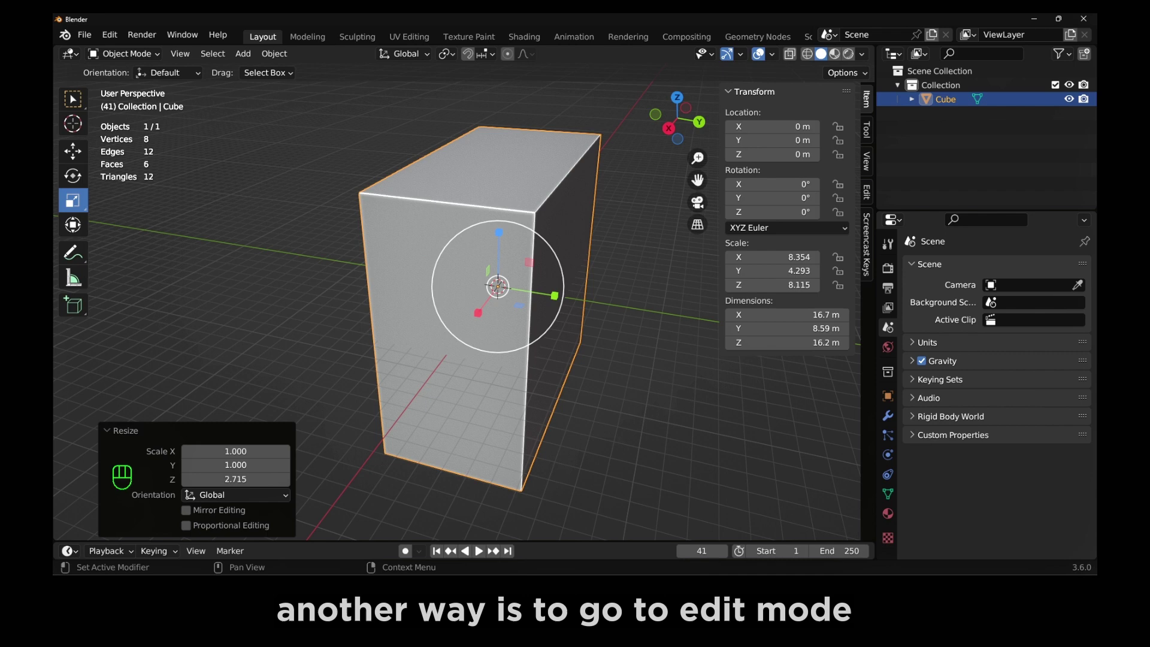
- Select the cube, enter Edit Mode and switch to face selection
key("alt+a")
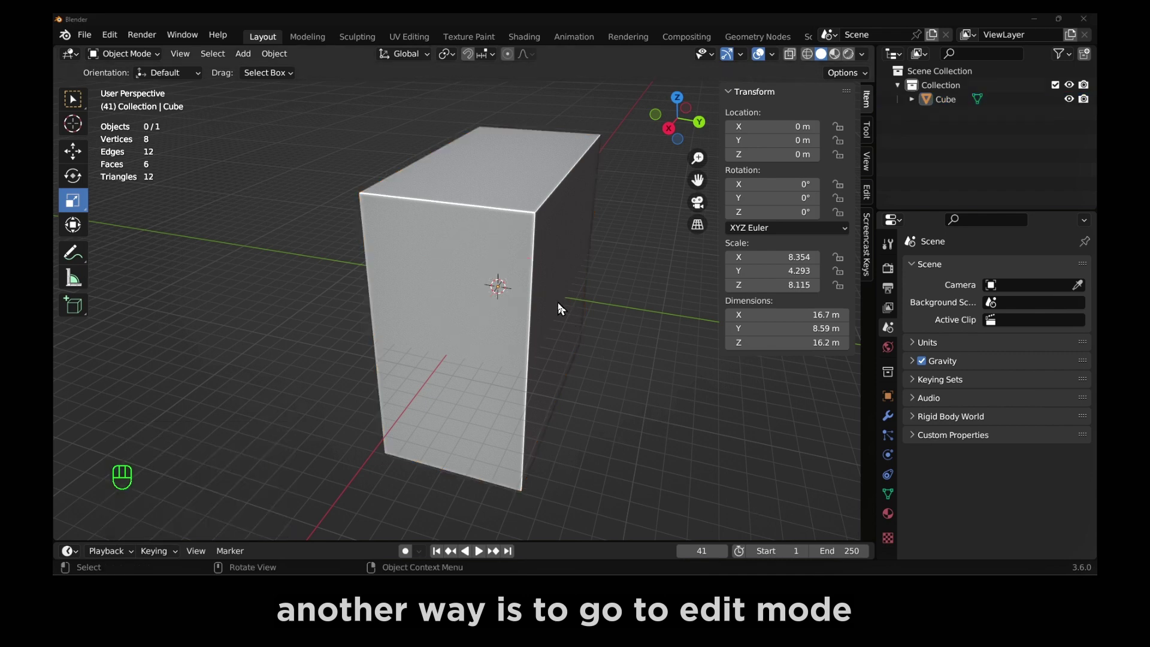
left_click(517, 287)
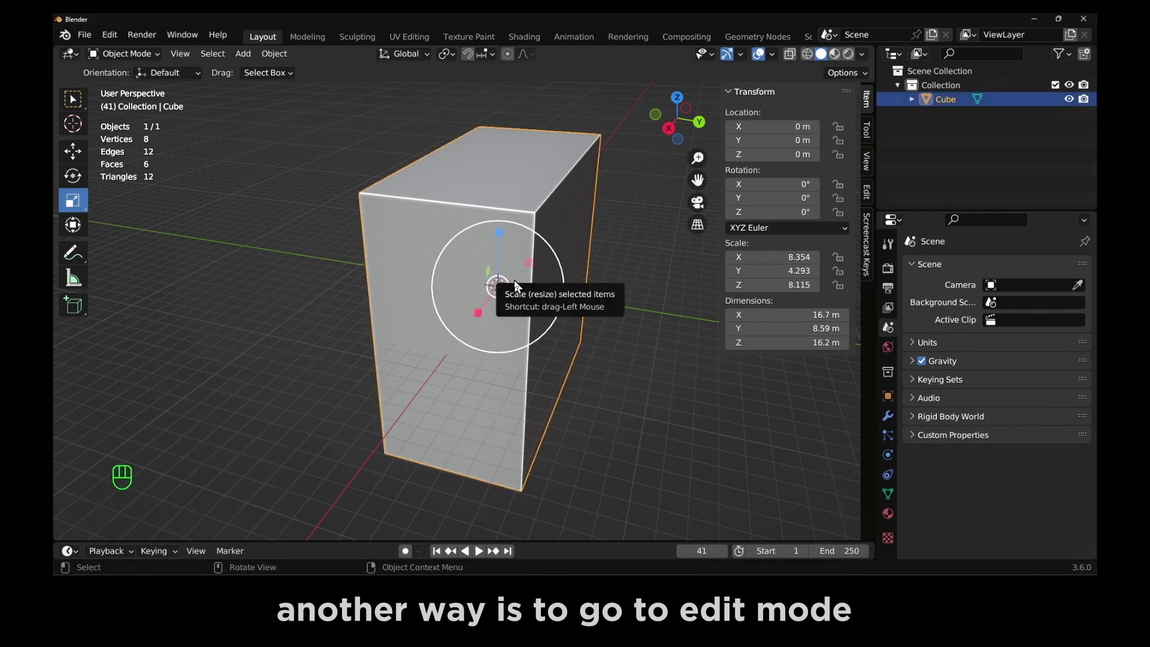
left_click(142, 55)
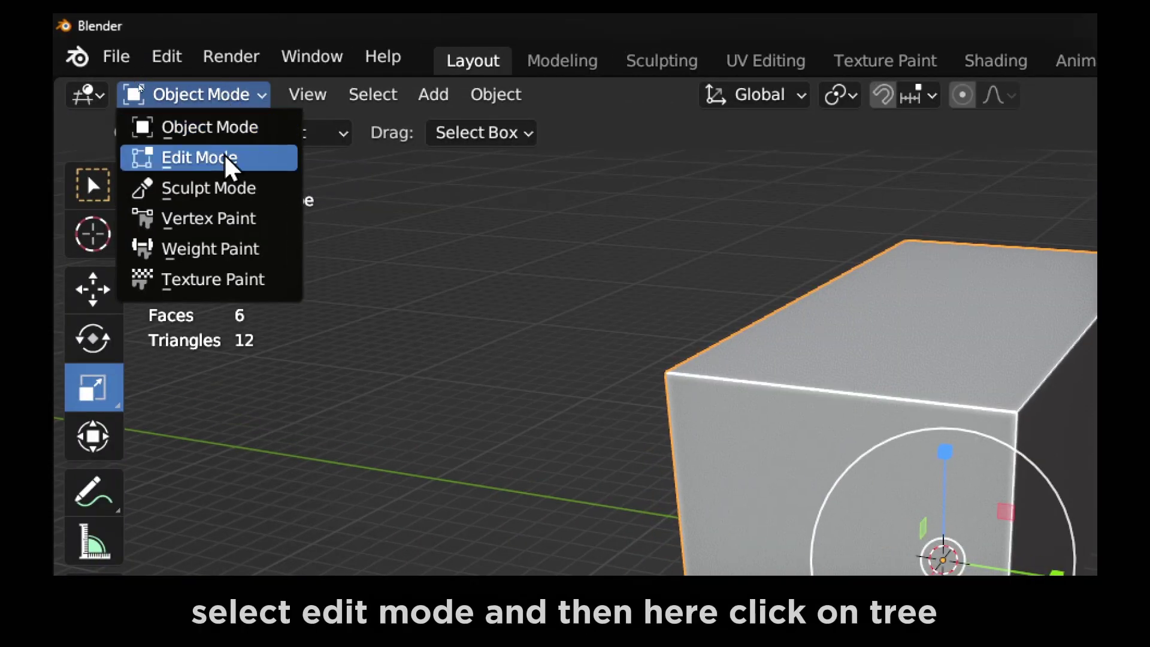
left_click(135, 85)
key("w")
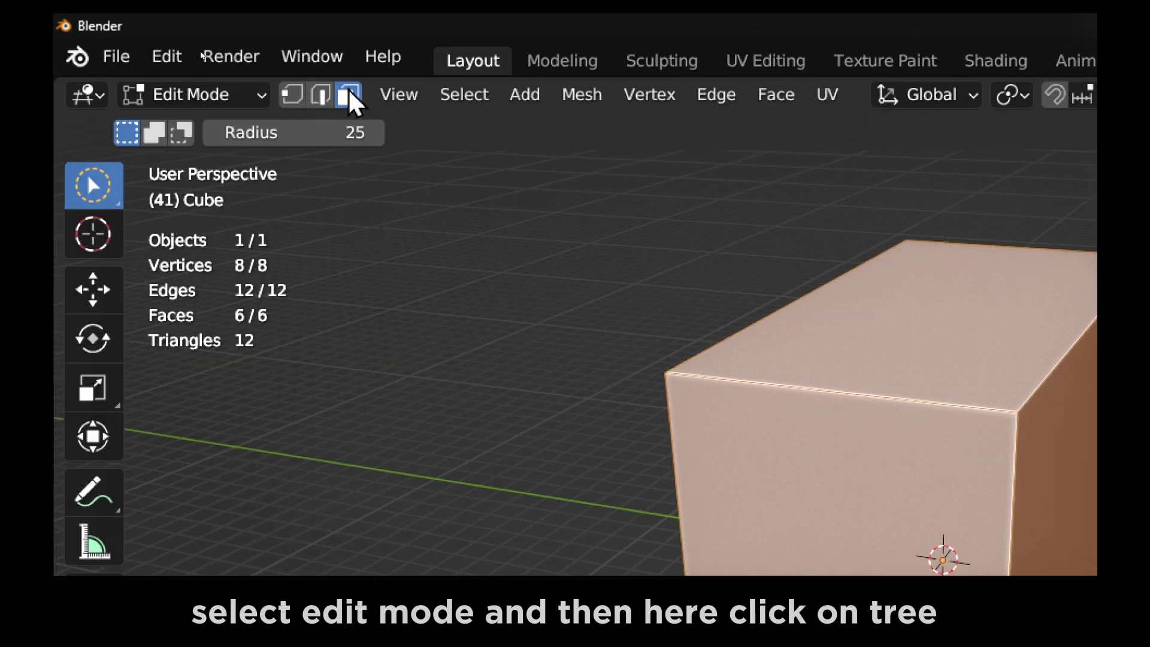
left_click(347, 95)
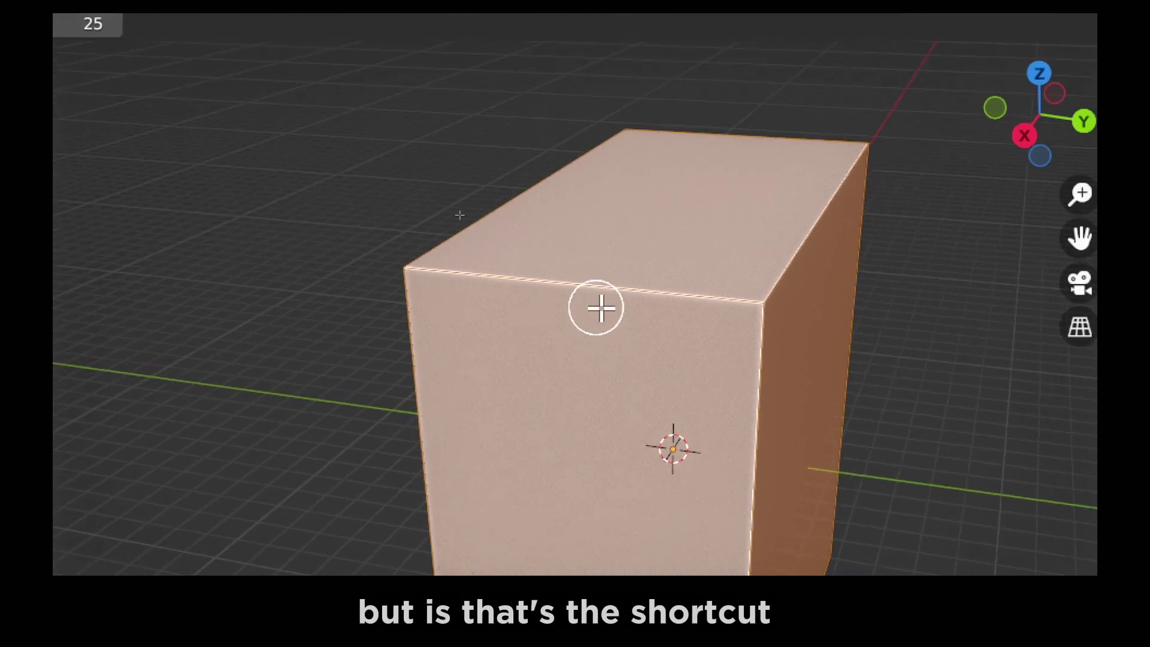
- Switch to the Tweak select tool and select the cube's left face
middle_click_drag(601, 308, 577, 439)
left_click(578, 439)
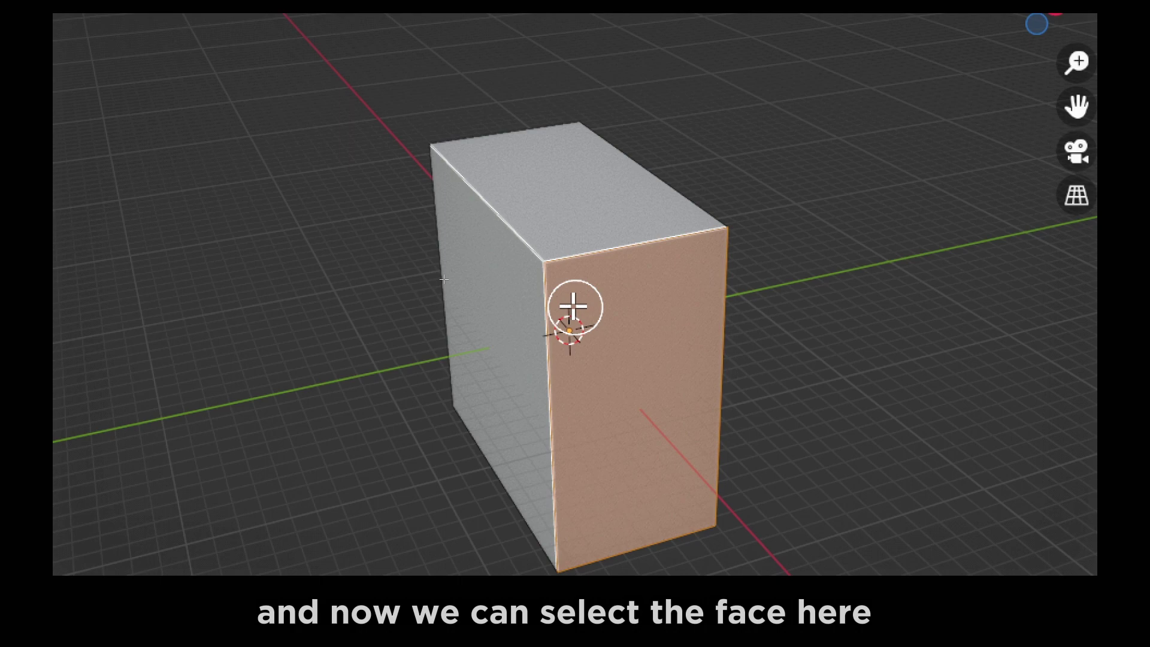
left_click(624, 216)
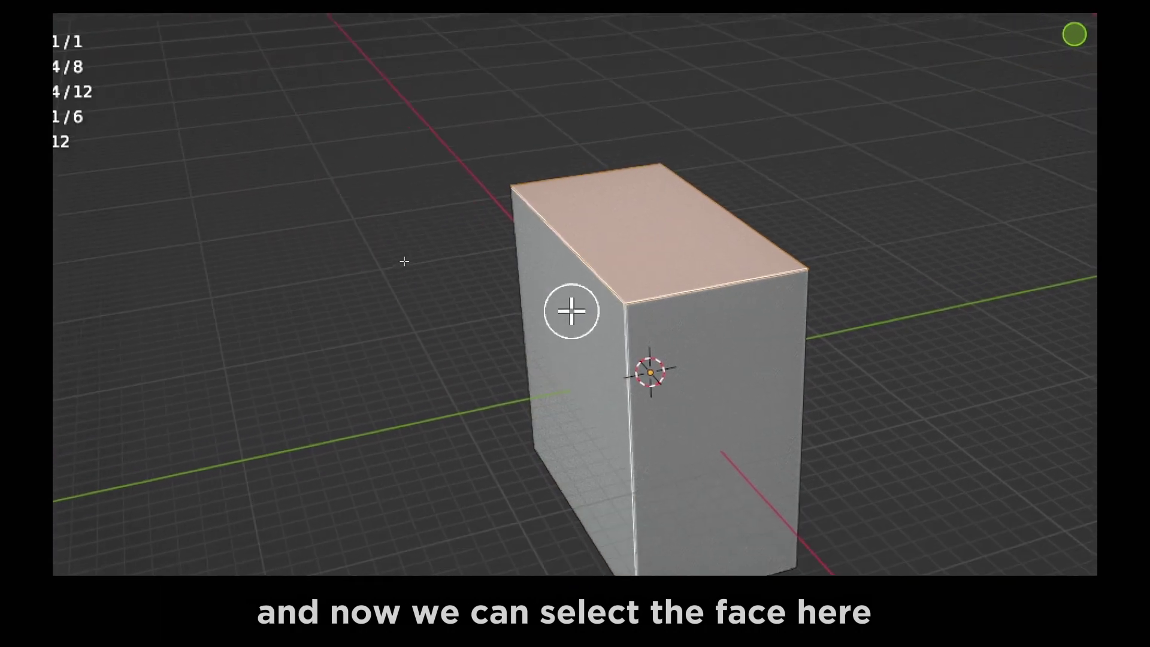
left_click(571, 311)
left_click(105, 203)
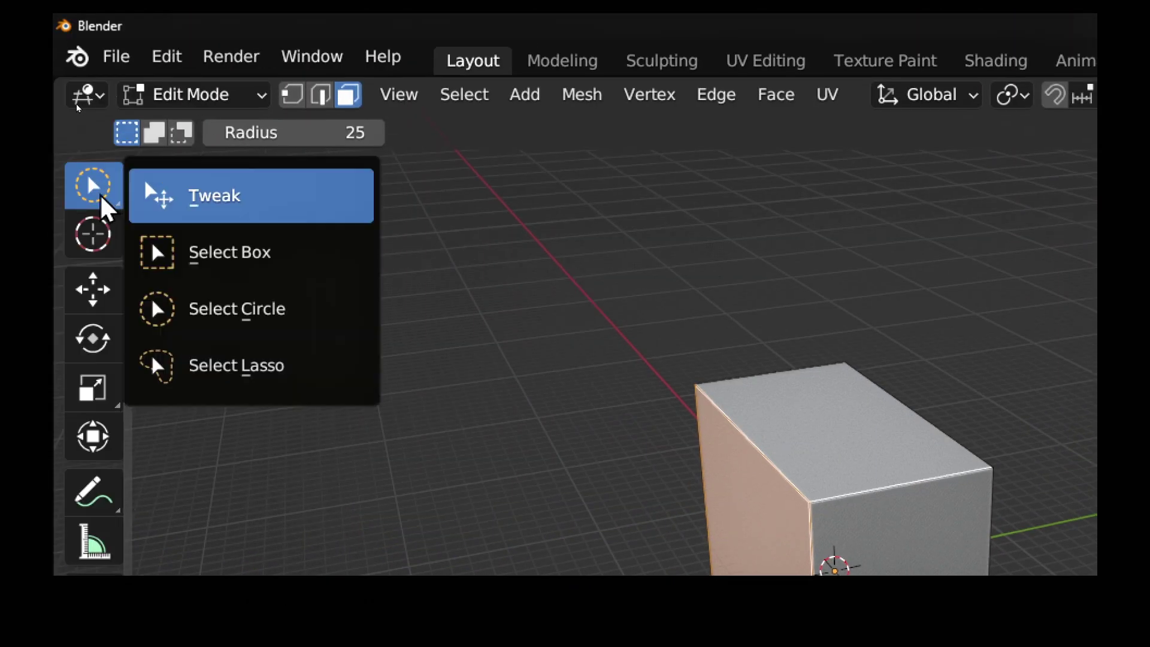
left_click(190, 200)
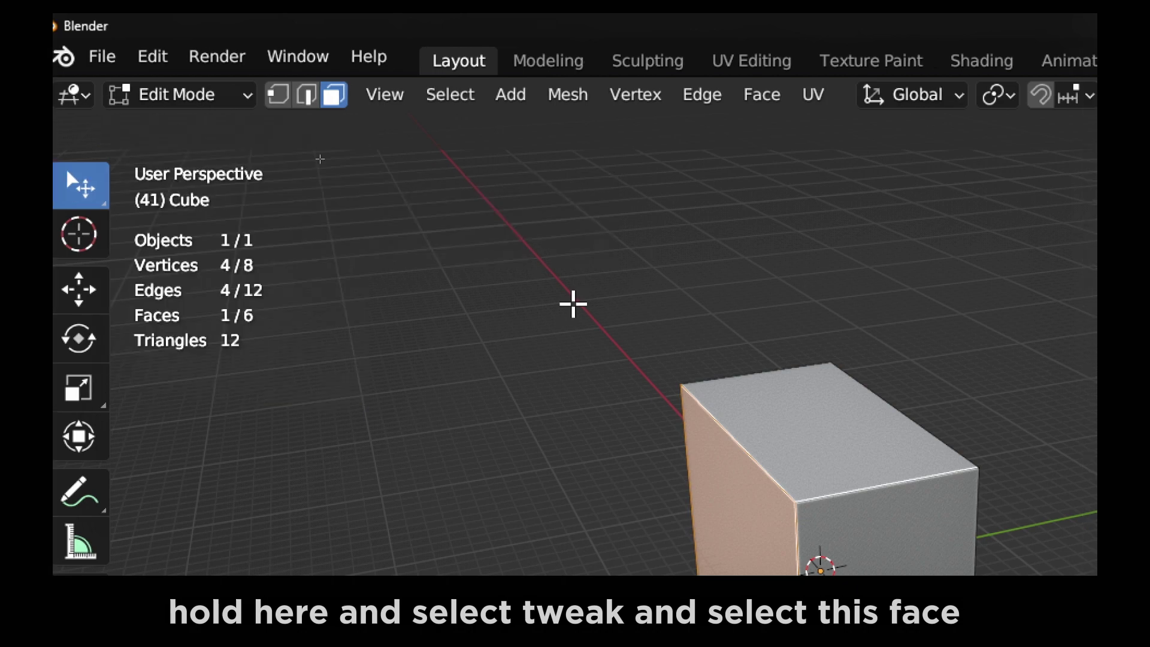
left_click(755, 530)
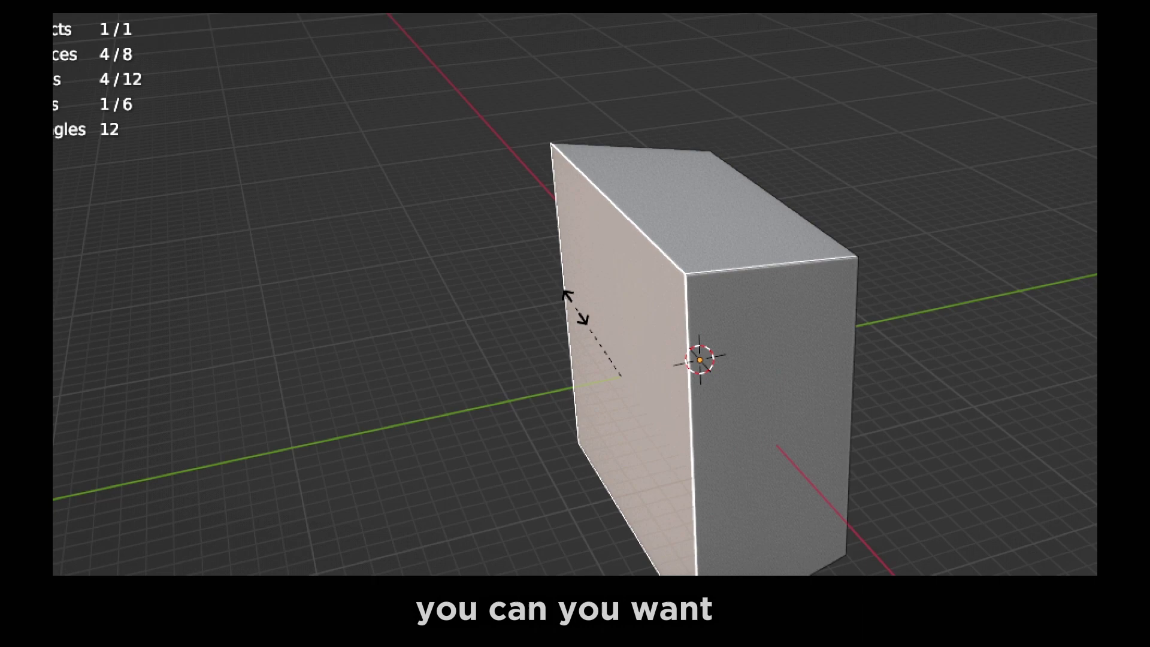
- Scale the selected side face to 0.949 along the Y axis
key("y")
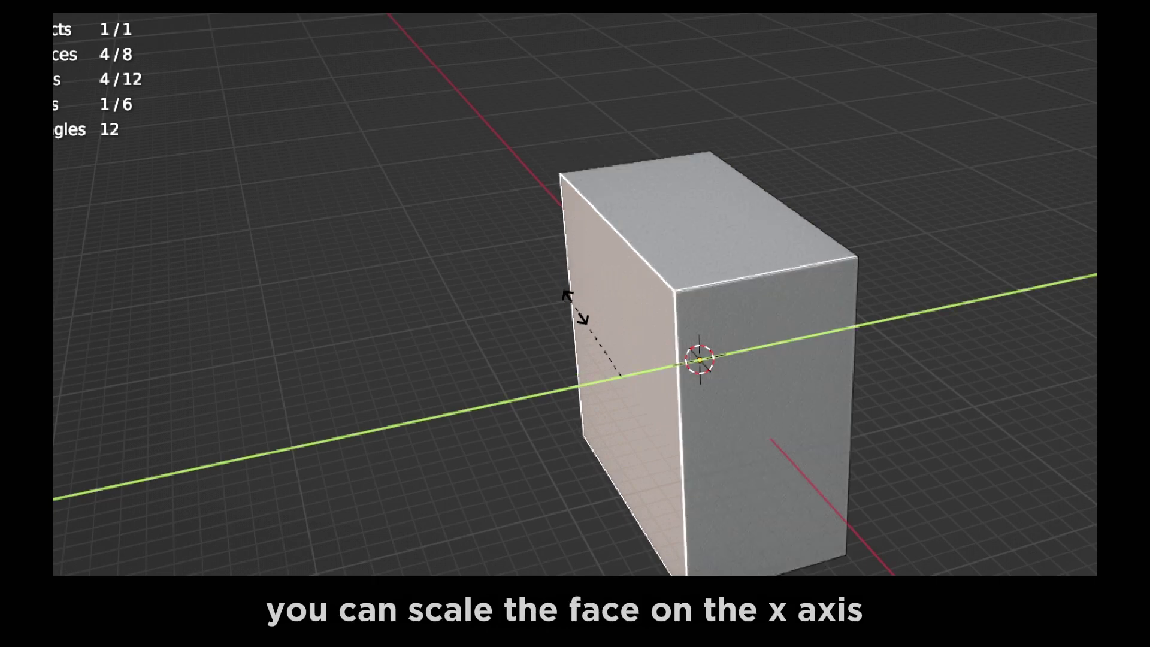
left_click(580, 308)
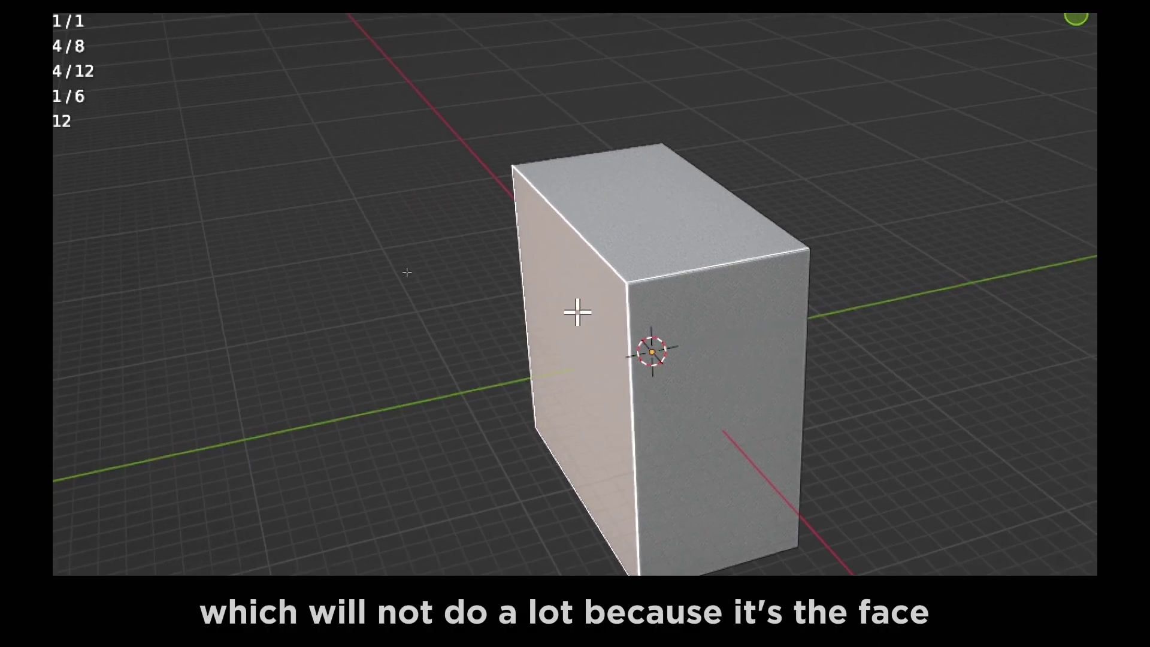
middle_click_drag(580, 308, 575, 308)
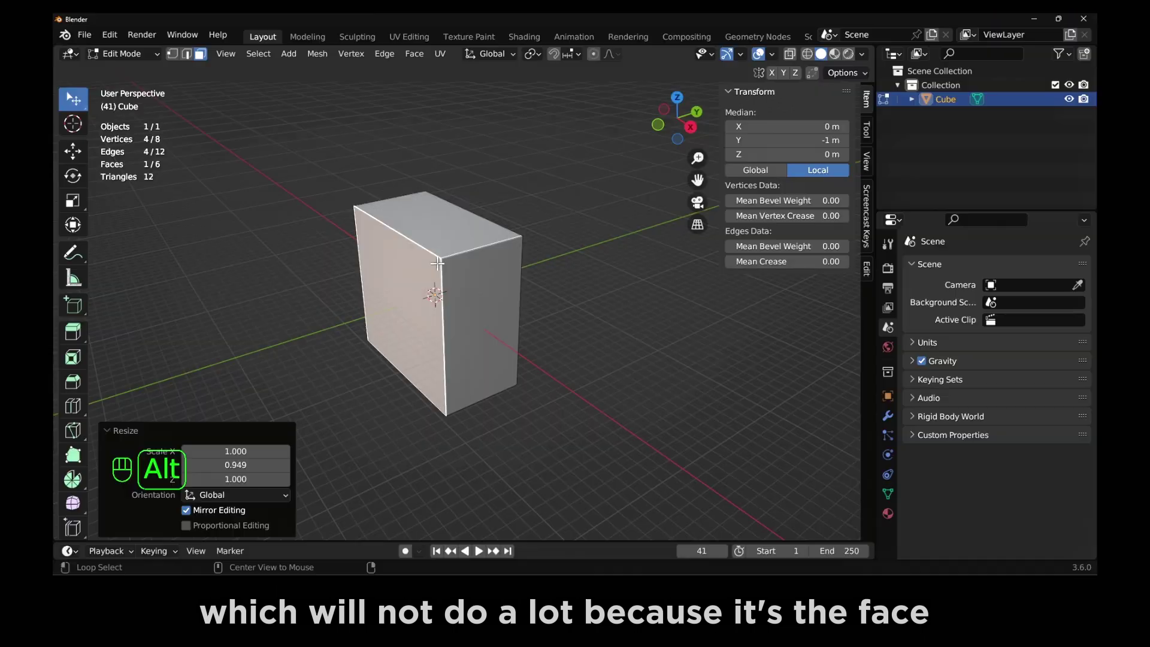
- Switch to edge select and scale two vertical edges along the Y axis
left_click(187, 54)
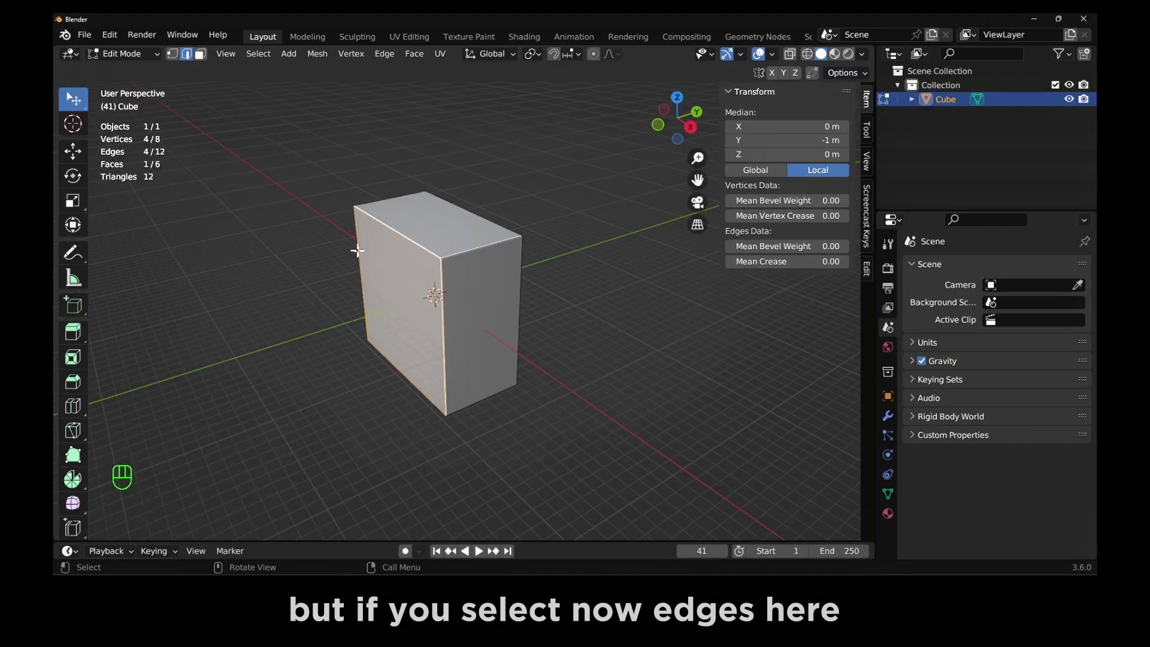
left_click(383, 239)
left_click(380, 268)
left_click(442, 298, "shift")
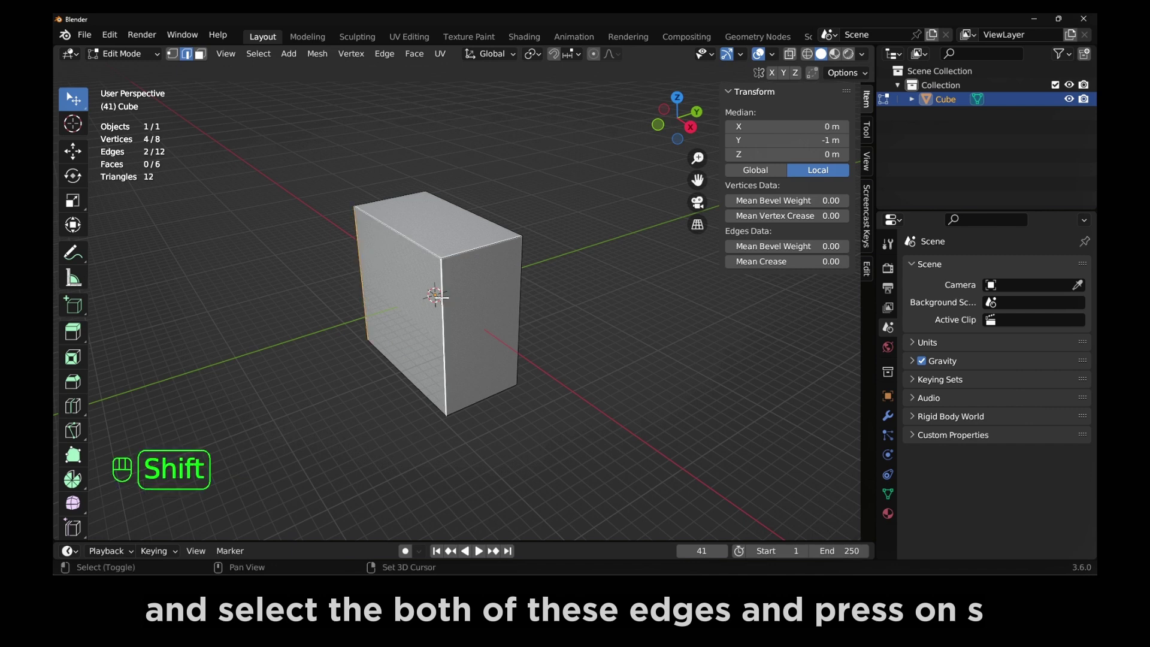
key("s")
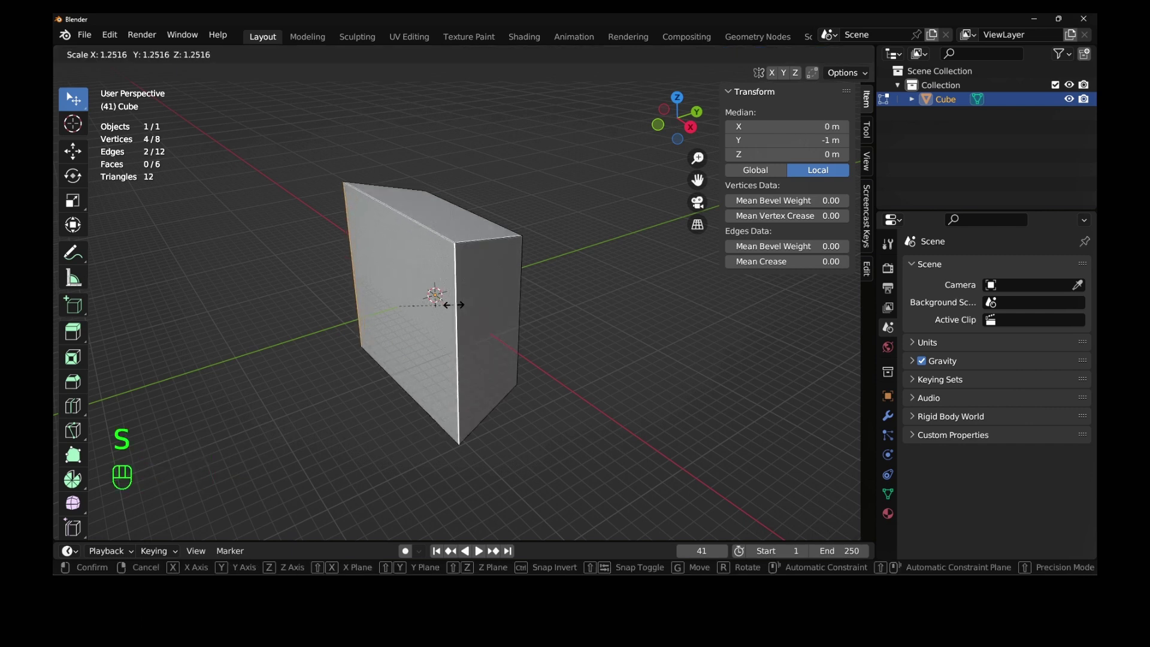
key("y")
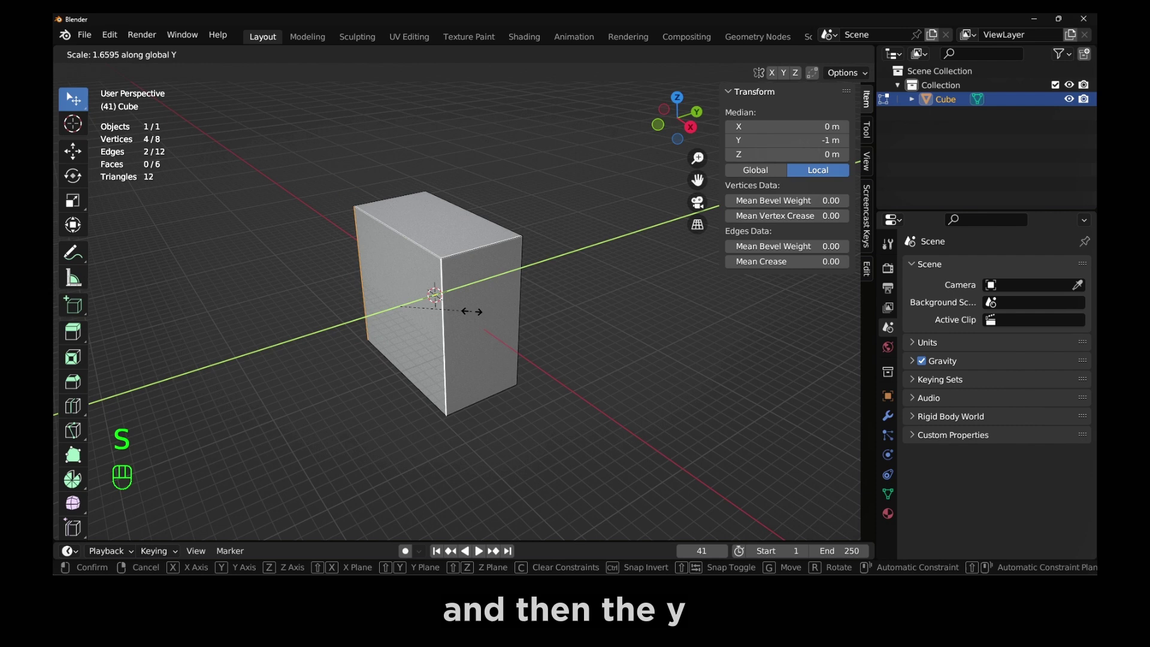
left_click(405, 235)
- Scale the left face's top and bottom edges along the Y axis
left_click(405, 234)
left_click(395, 362, "shift")
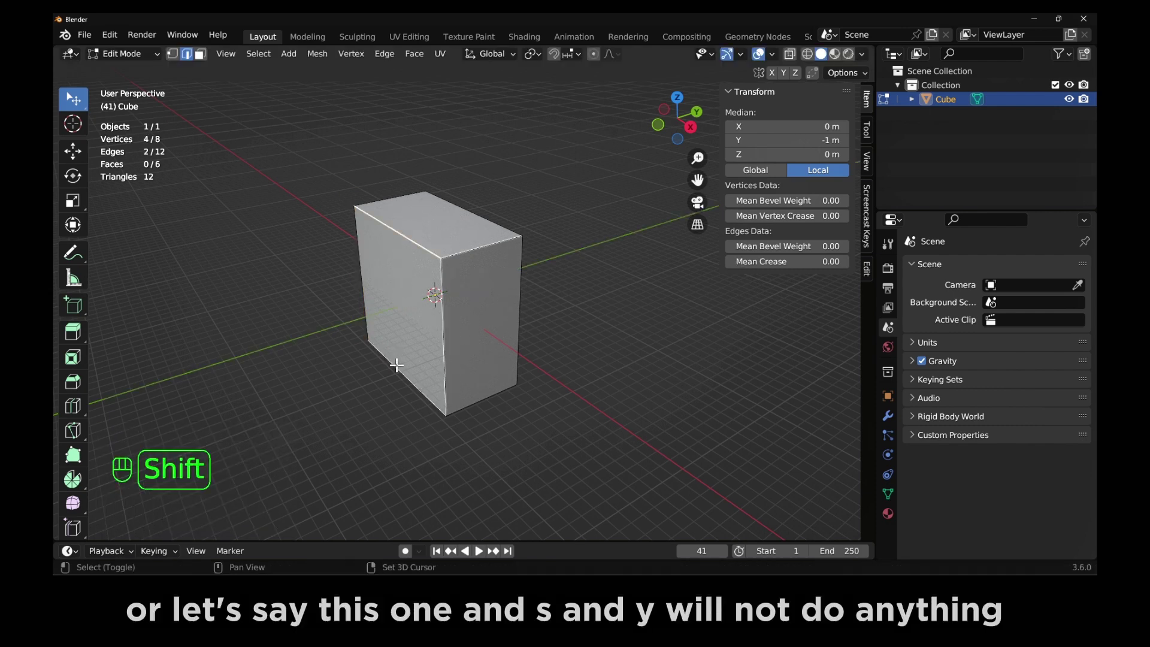
key("s")
key("y")
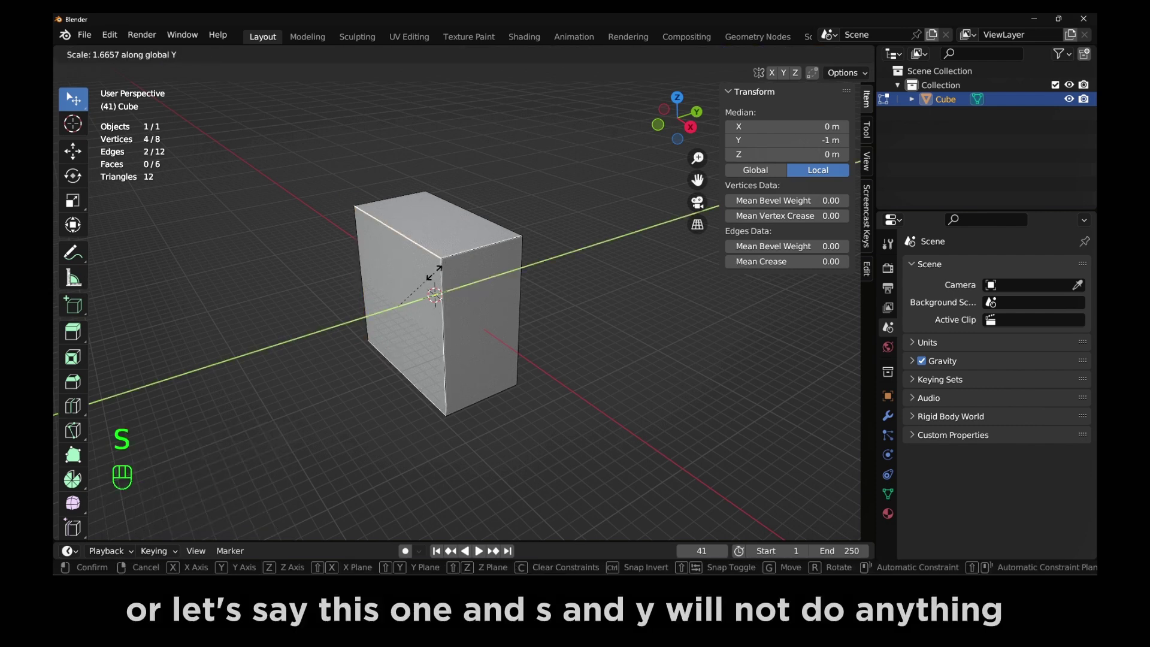
left_click(383, 297)
- Select two edges and scale them freely, flattening the box into a slab
left_click(405, 265)
left_click(367, 273)
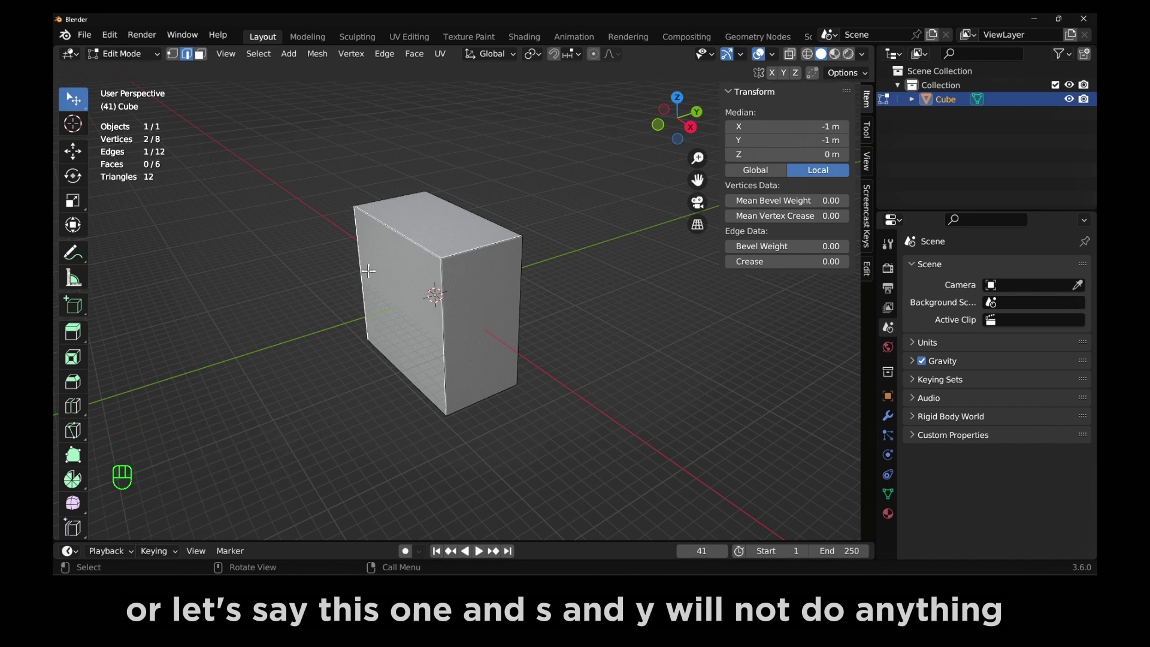
left_click(444, 293)
left_click(410, 246)
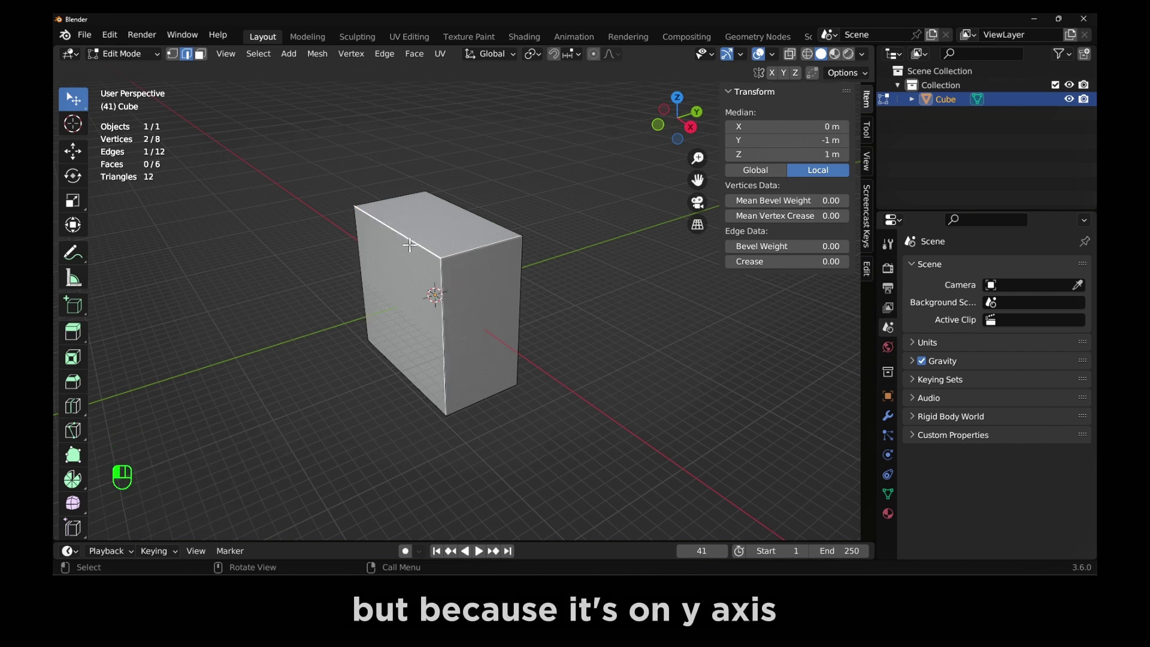
left_click(397, 380, "shift")
key("s")
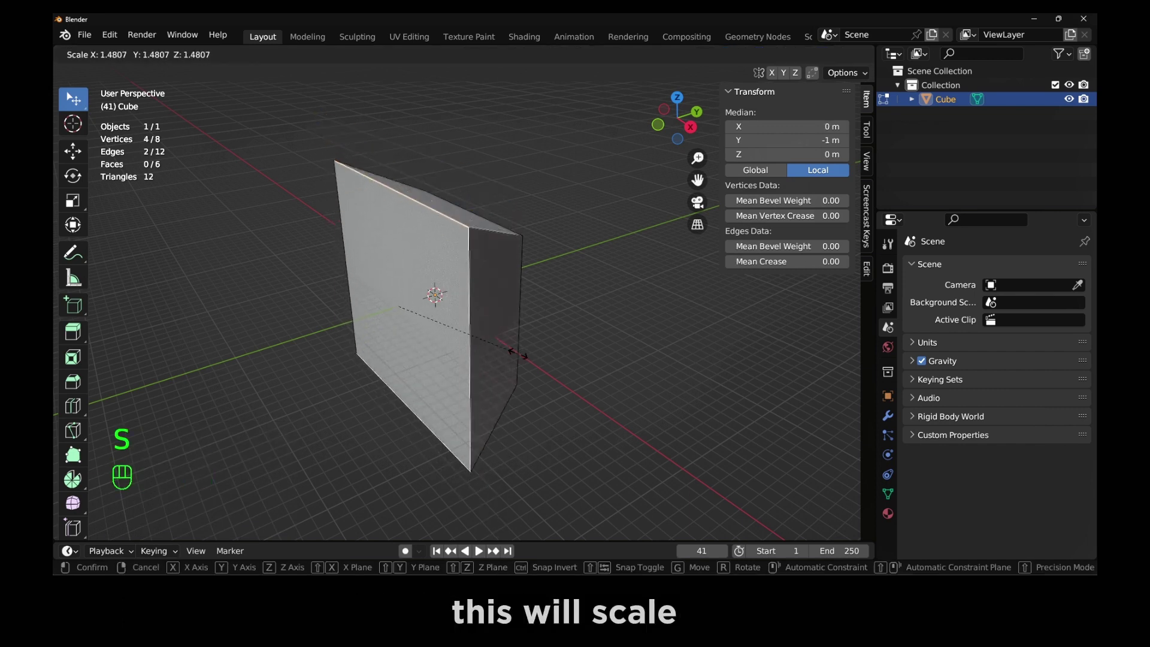
left_click(517, 354)
- Scale the remaining edge to 1.430, inspect the wedge, then undo the recent edge scales
left_click(380, 280, "shift")
key("s")
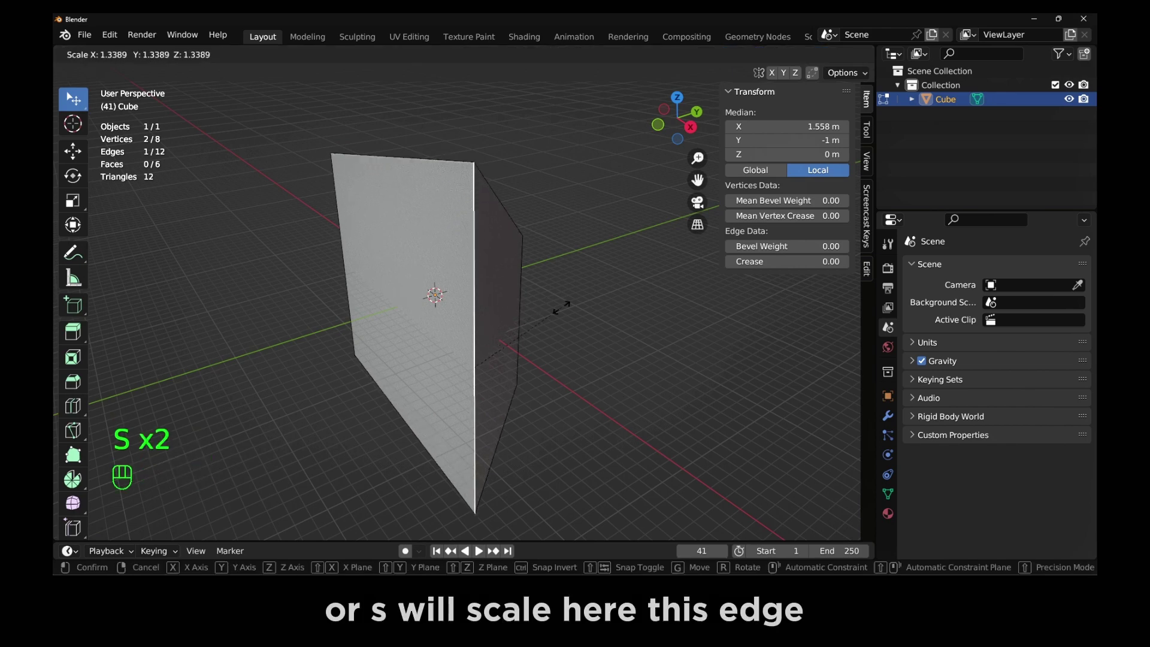
left_click(569, 309)
middle_click_drag(569, 309, 431, 308)
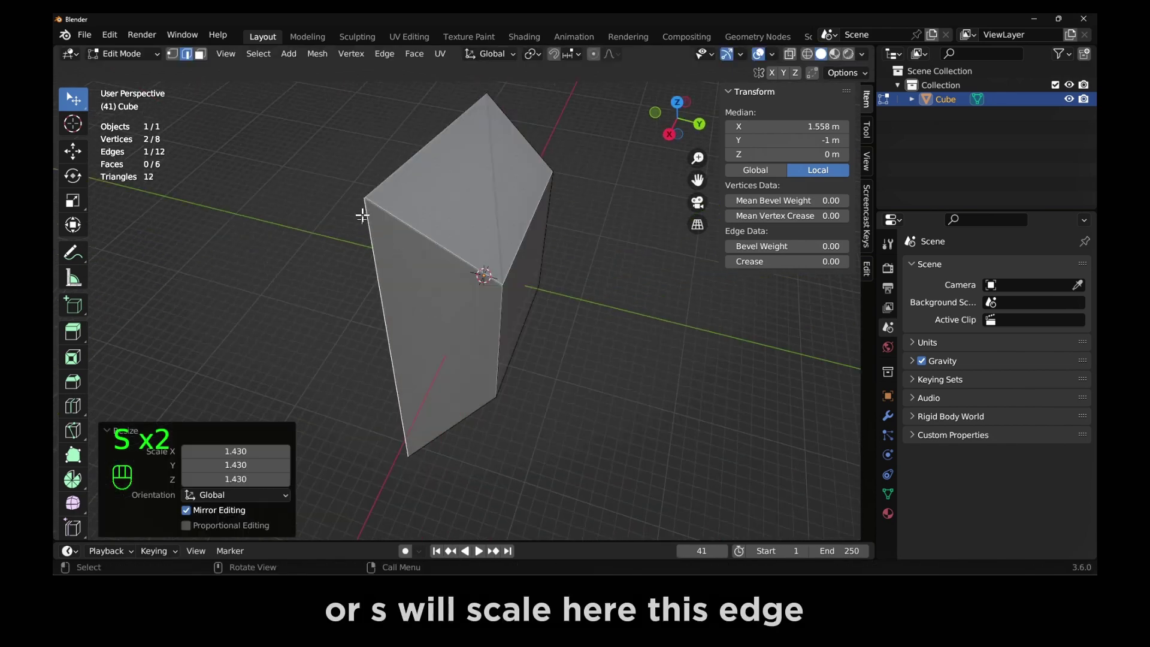
middle_click_drag(398, 240, 547, 226)
key("ctrl+z")
key("ctrl+z")
key("ctrl+z")
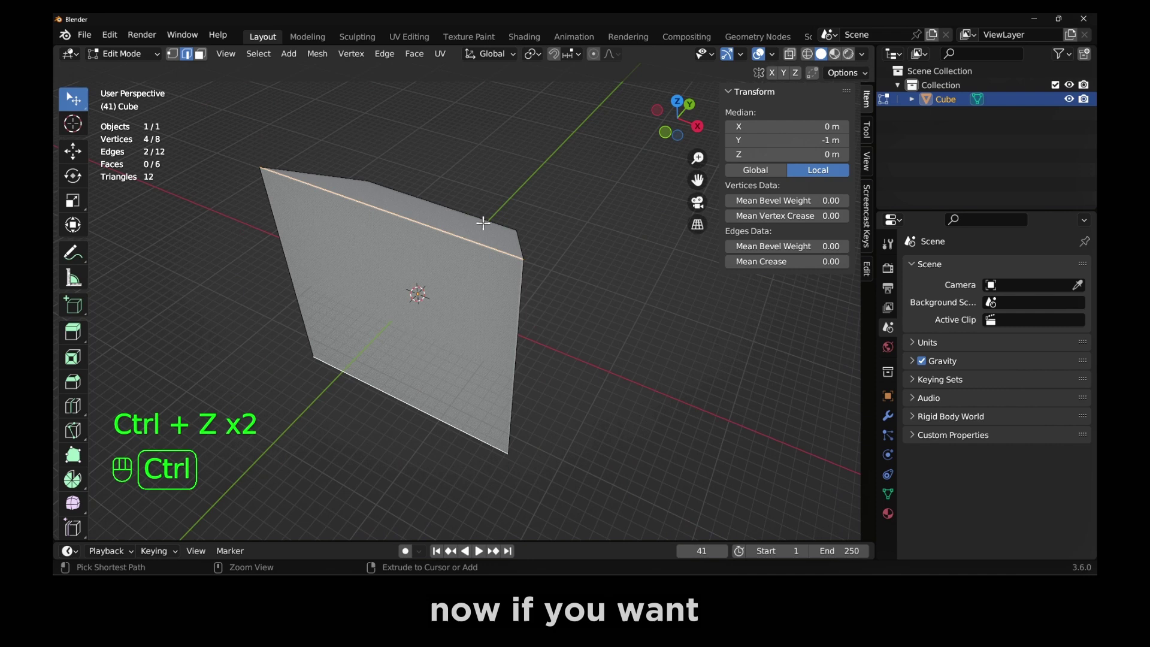
- Switch to vertex select and box-select the cube's left edge plus a corner vertex
left_click(172, 54)
left_click_drag(294, 217, 313, 248)
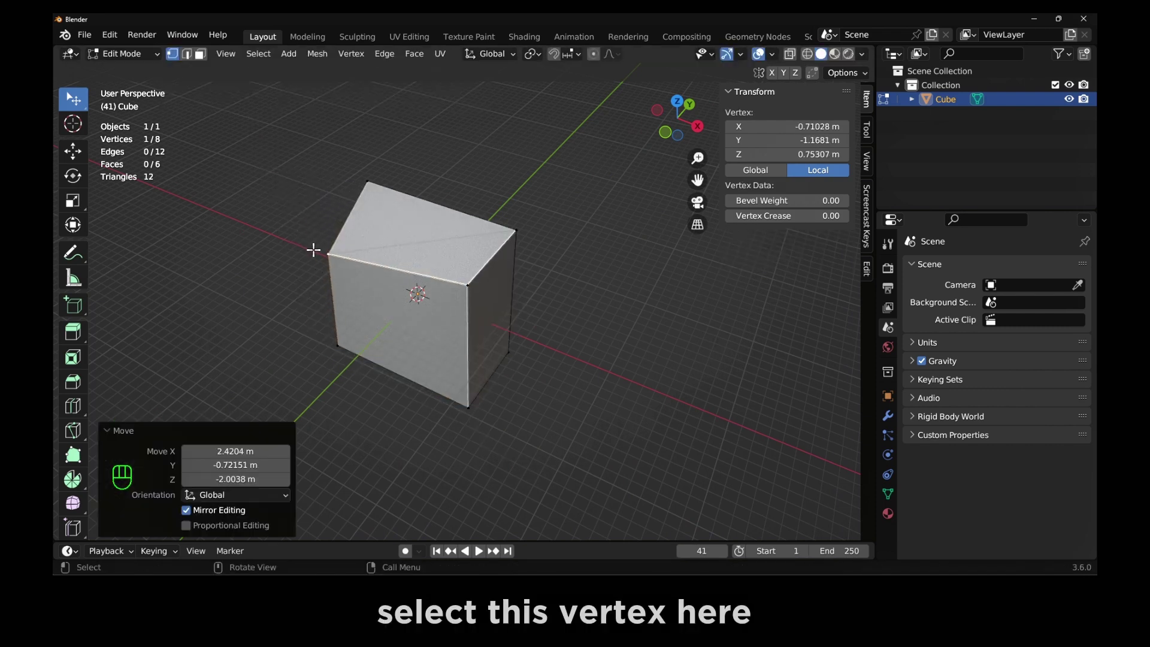
key("ctrl+z")
left_click(305, 228, "shift")
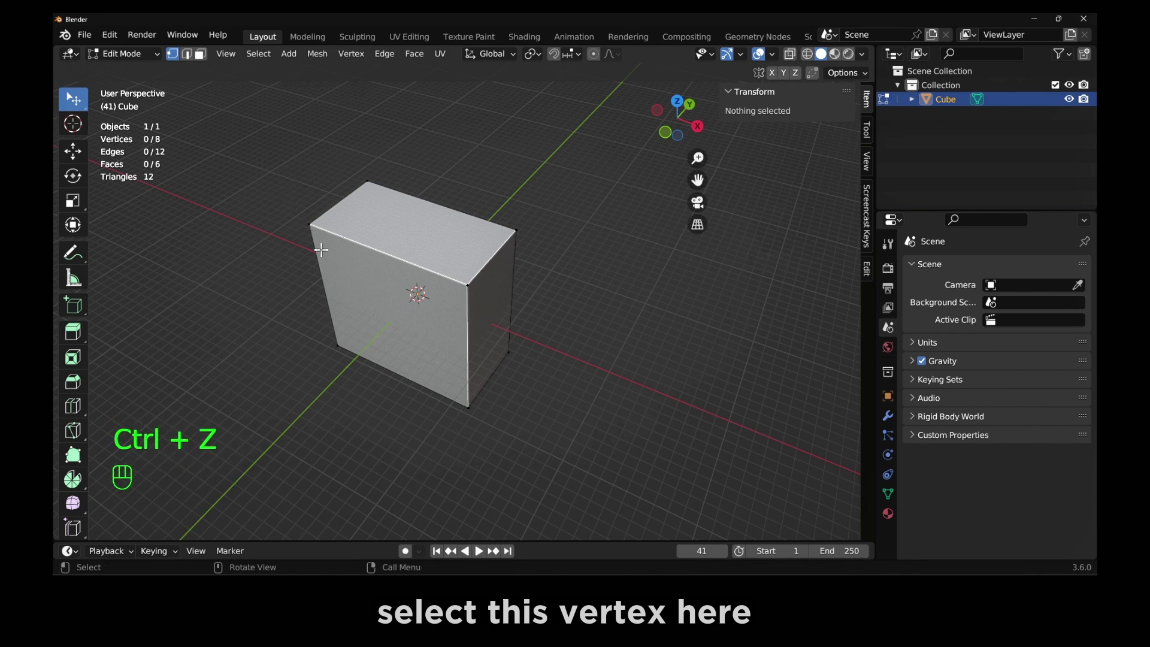
left_click_drag(73, 99, 119, 131)
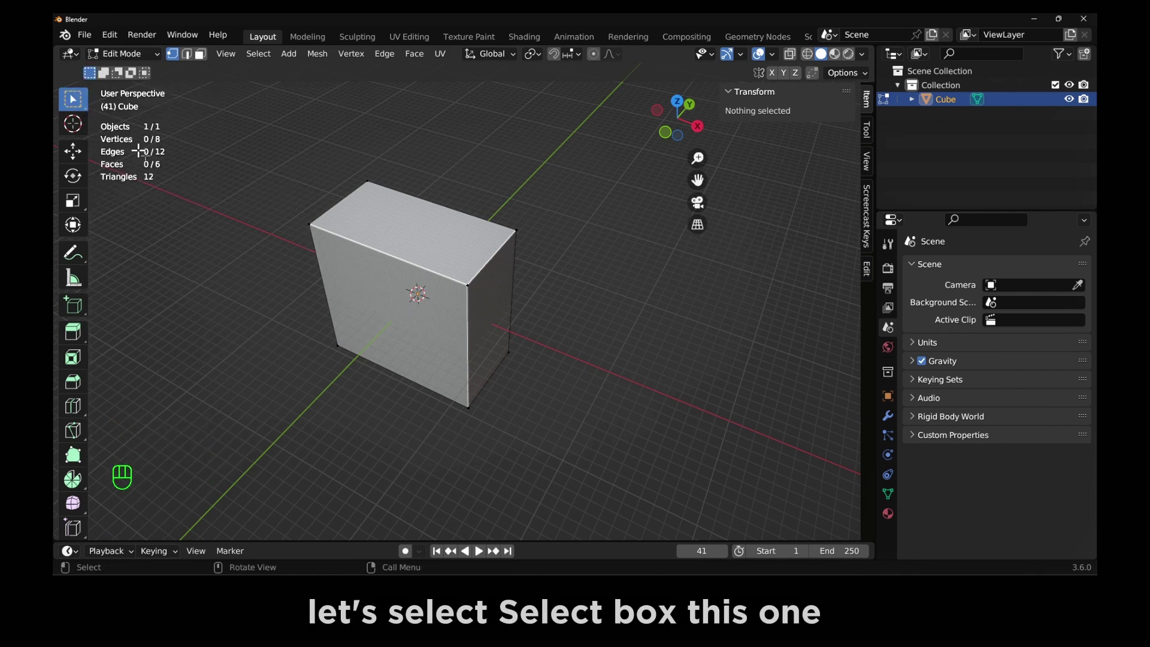
left_click_drag(286, 209, 360, 360)
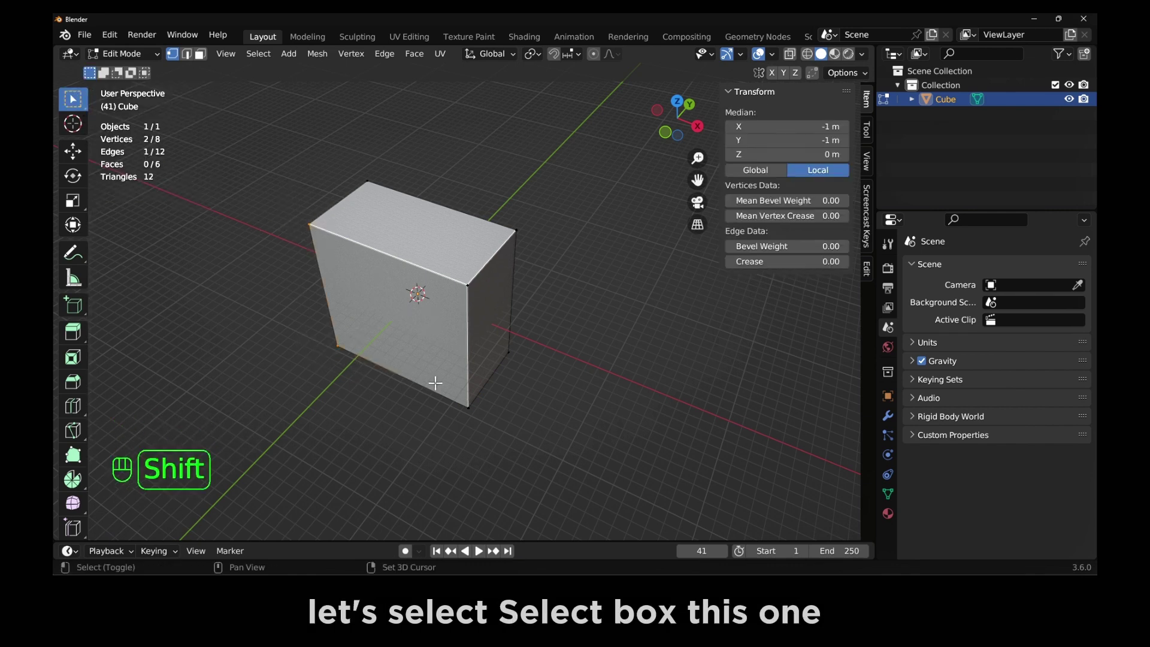
left_click(455, 288, "shift")
- Scale the selected vertices along the Y axis after trying X-axis constraints
key("s")
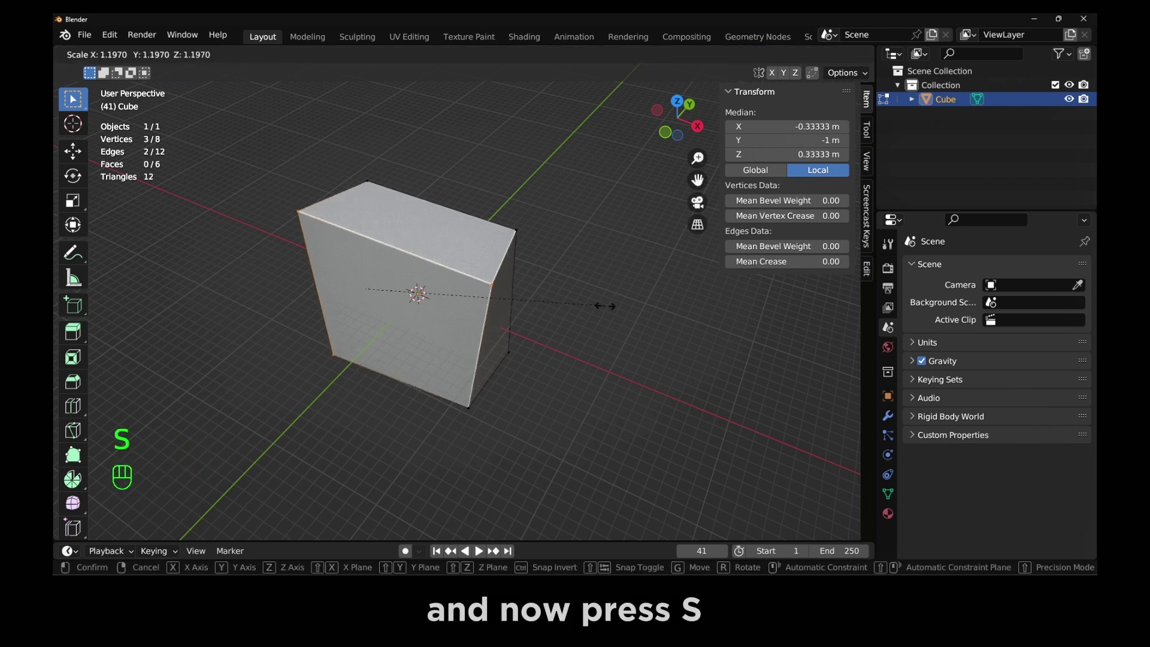
key("x")
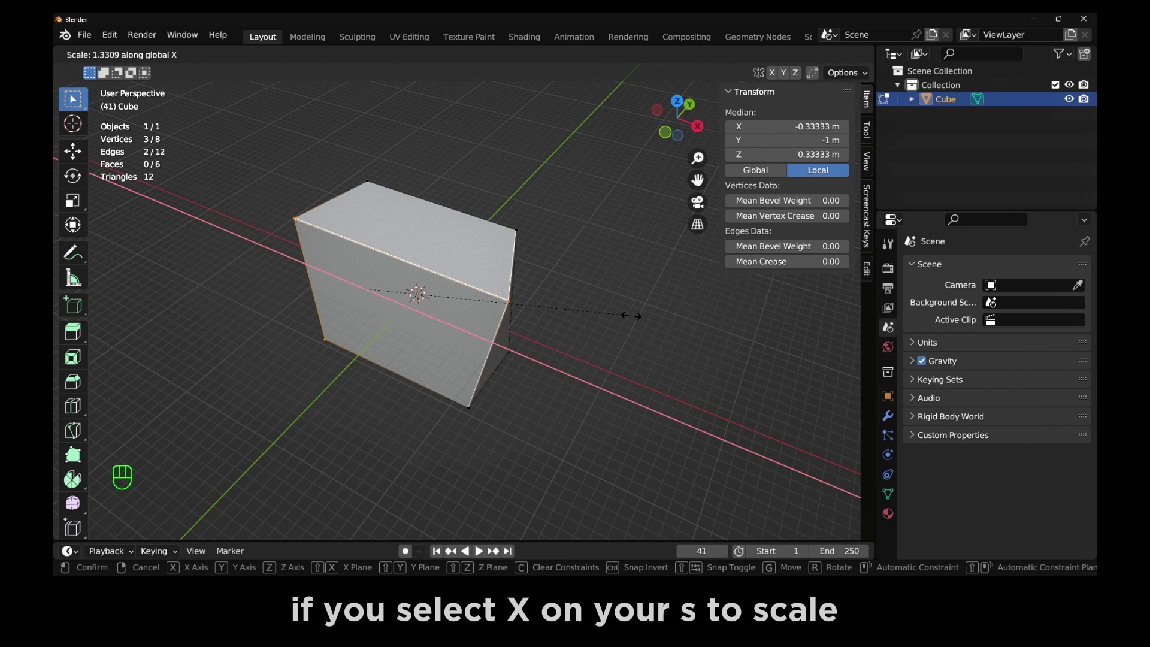
key("x")
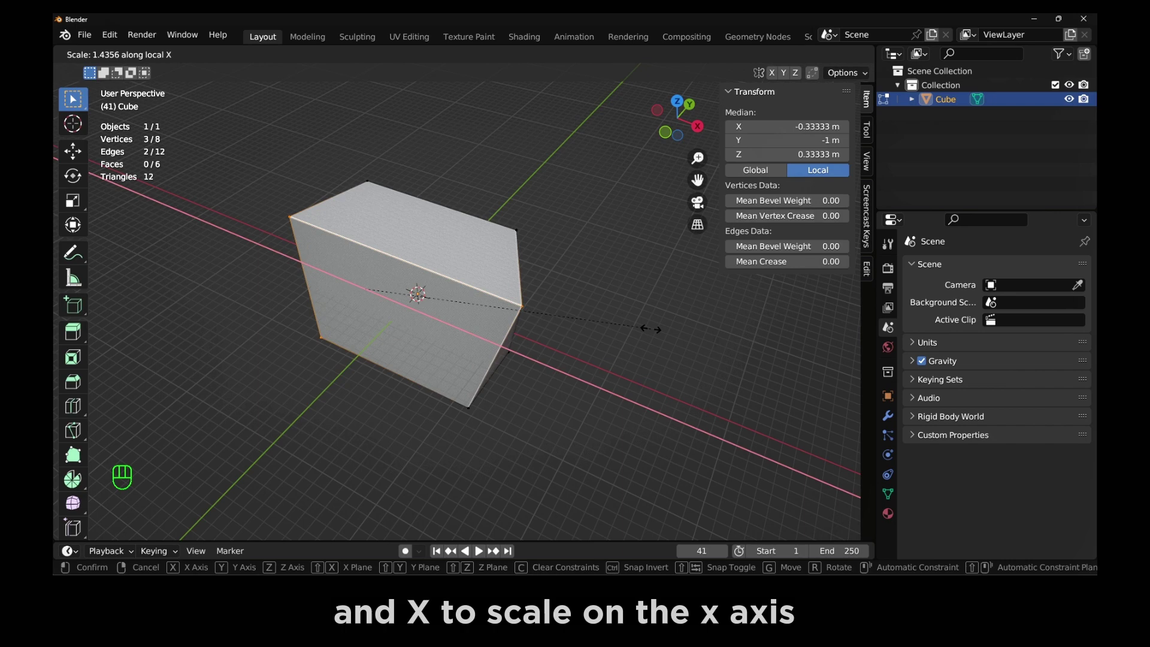
key("x")
key("x")
key("x")
key("x")
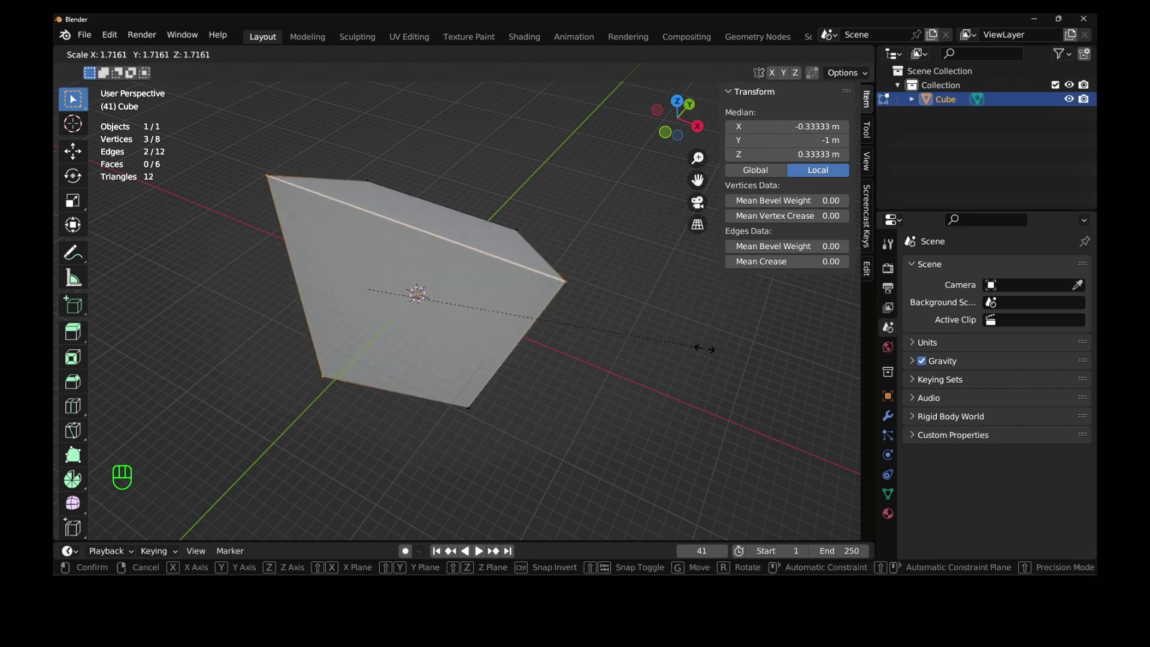
key("x")
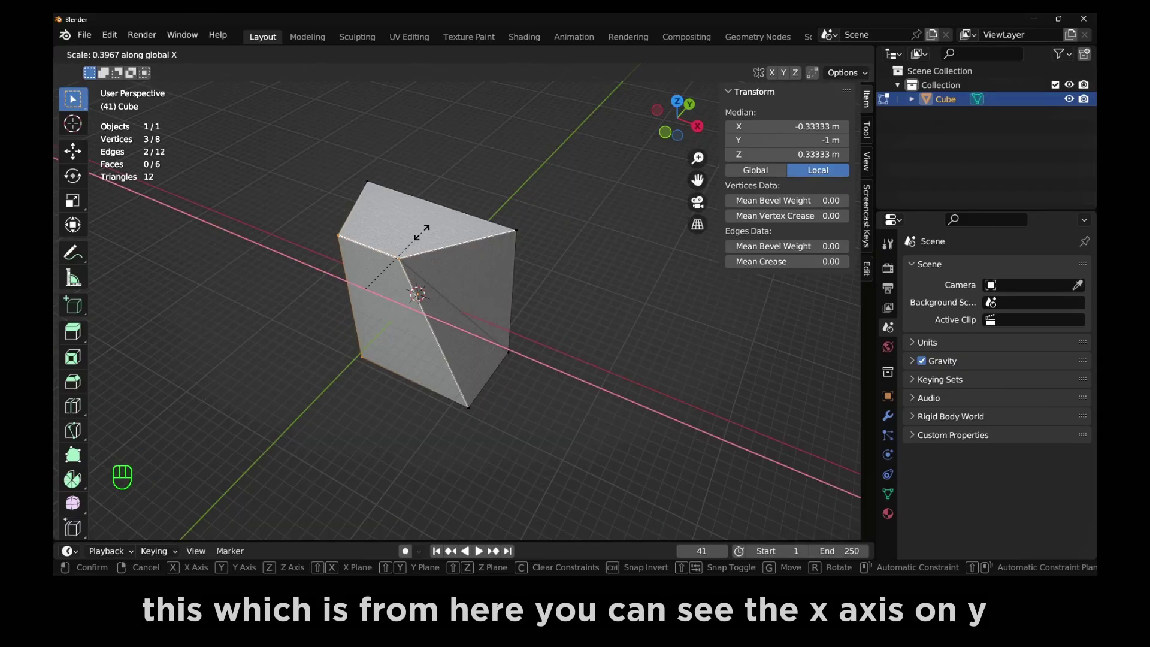
key("y")
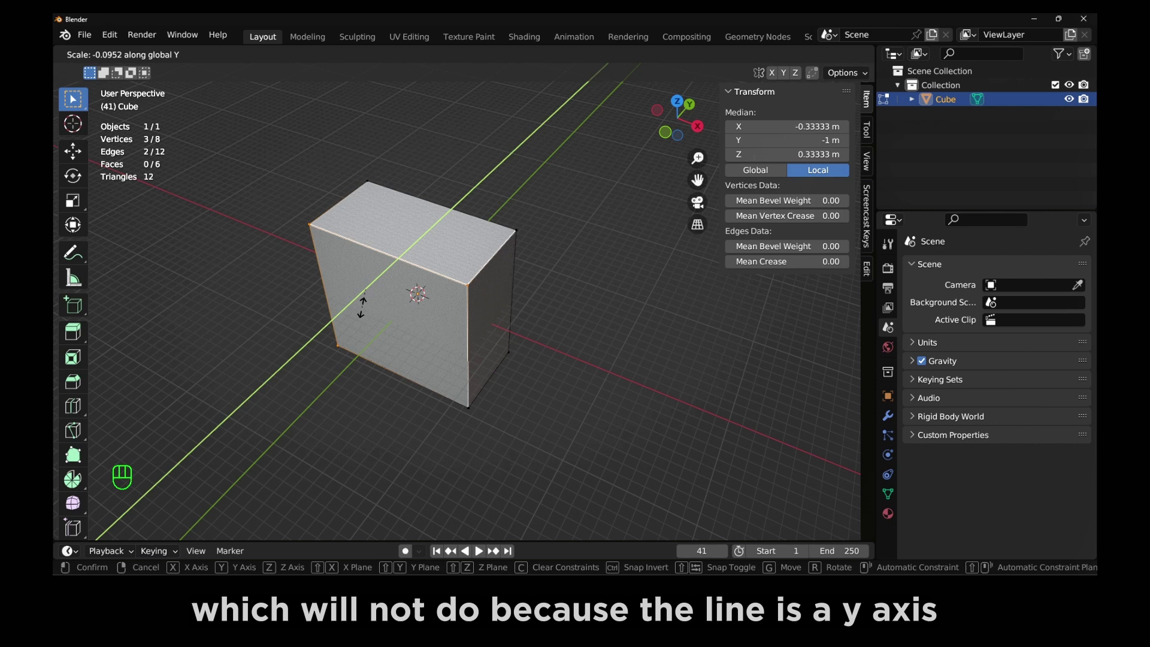
left_click(344, 279)
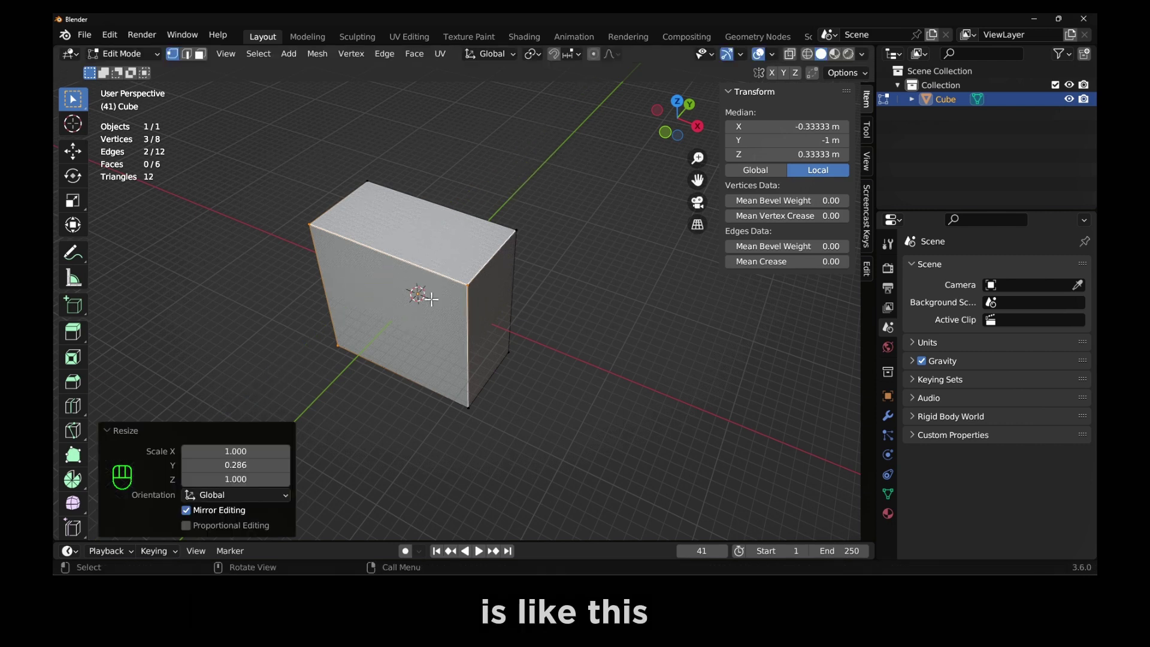
- Scale the selected edge to 1.387 along the Z axis
key("s")
key("z")
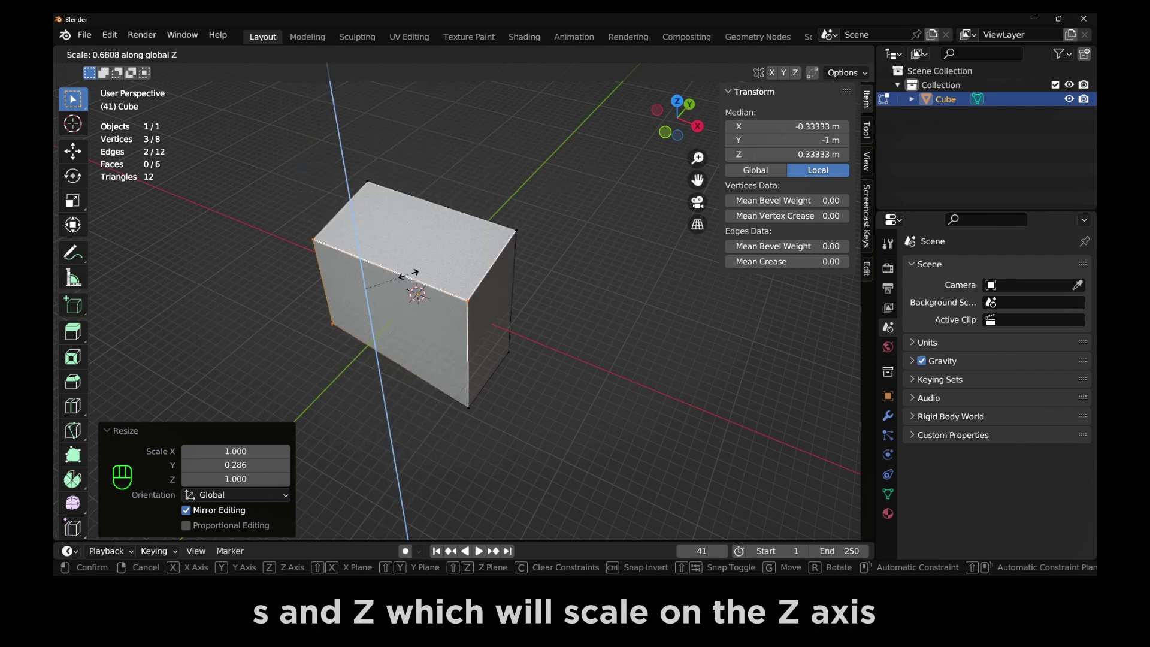
left_click(458, 287)
middle_click_drag(524, 208, 435, 249)
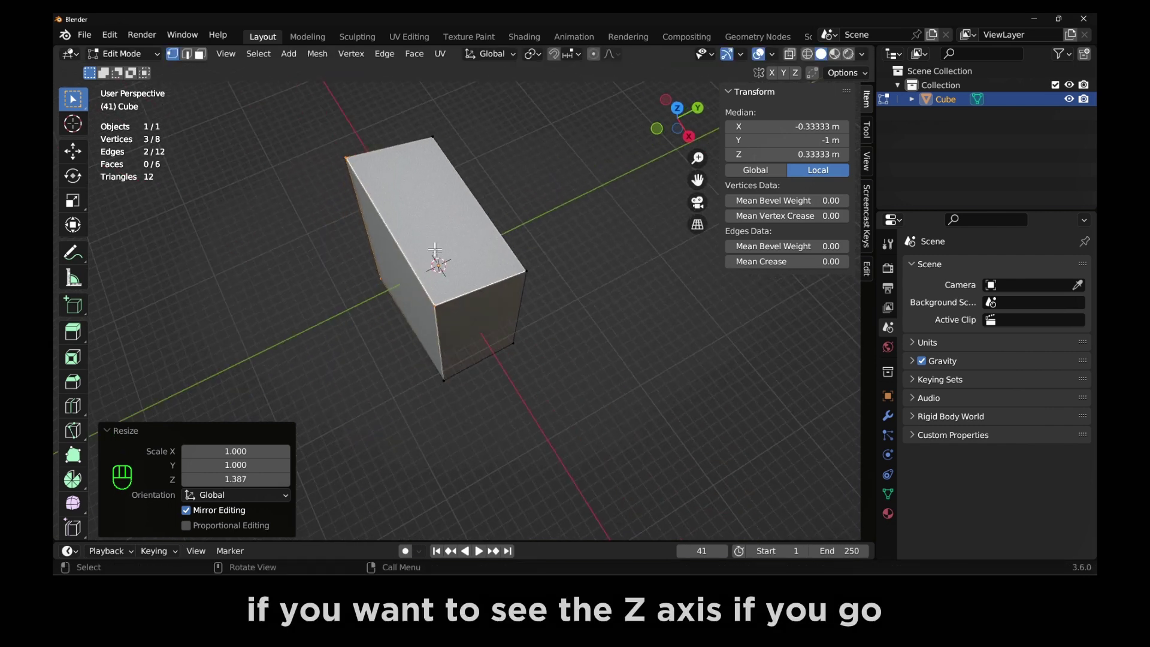
- Turn on the Z axis guide in Viewport Overlays, then undo the last edge scaling
left_click(772, 54)
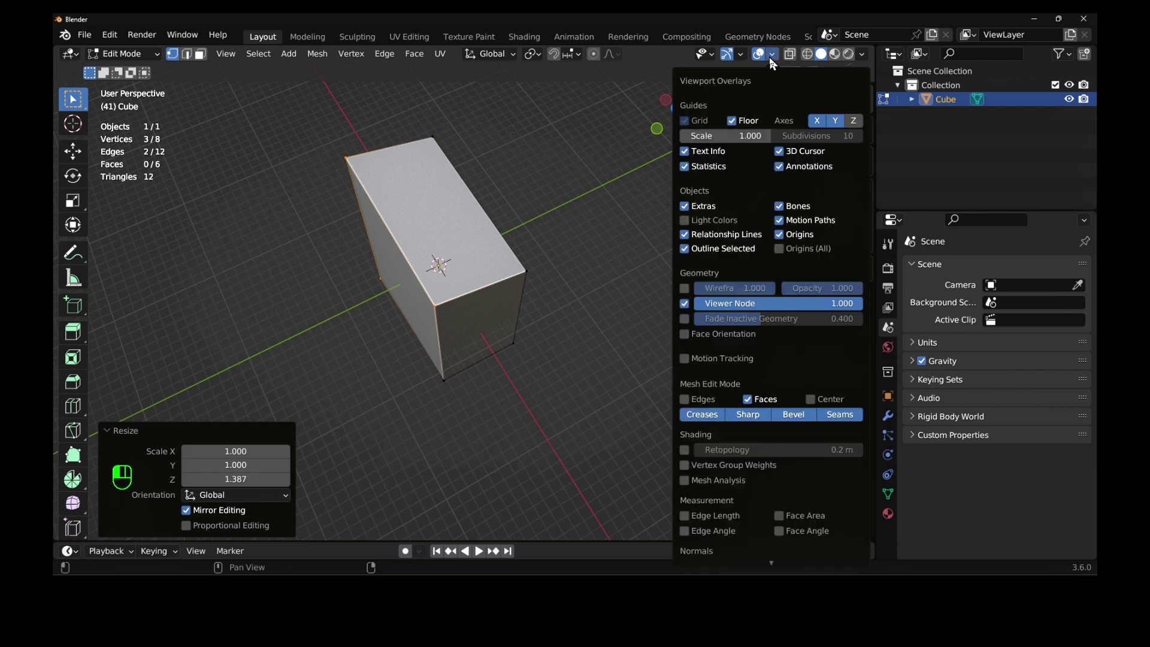
left_click(742, 55)
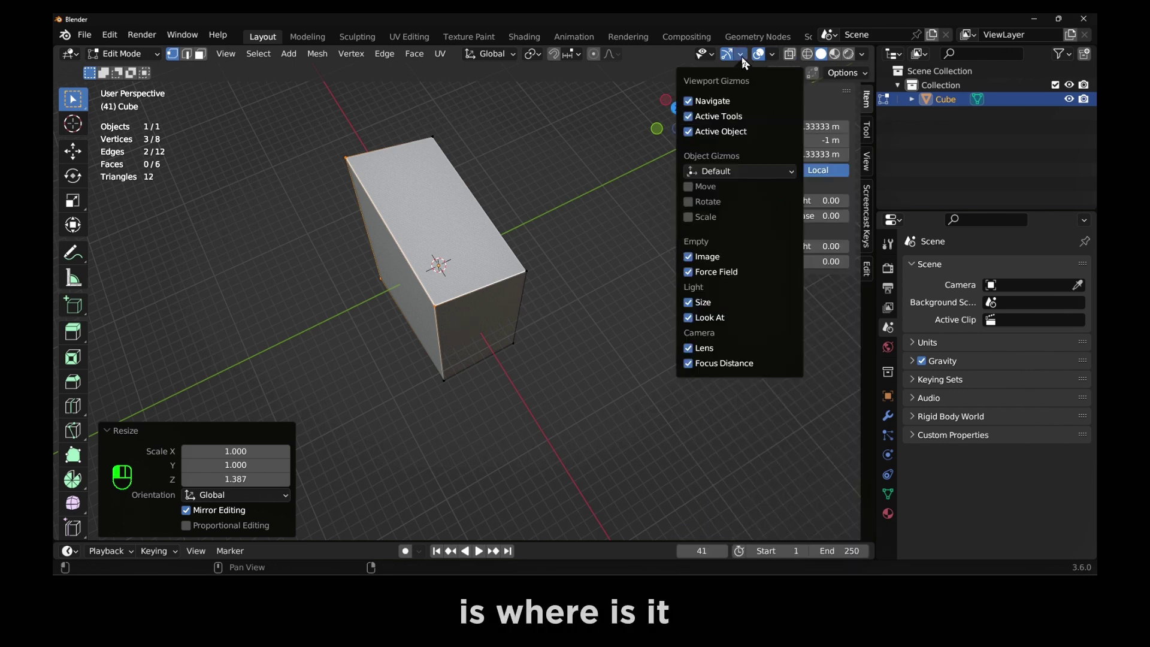
left_click(743, 60)
left_click(773, 55)
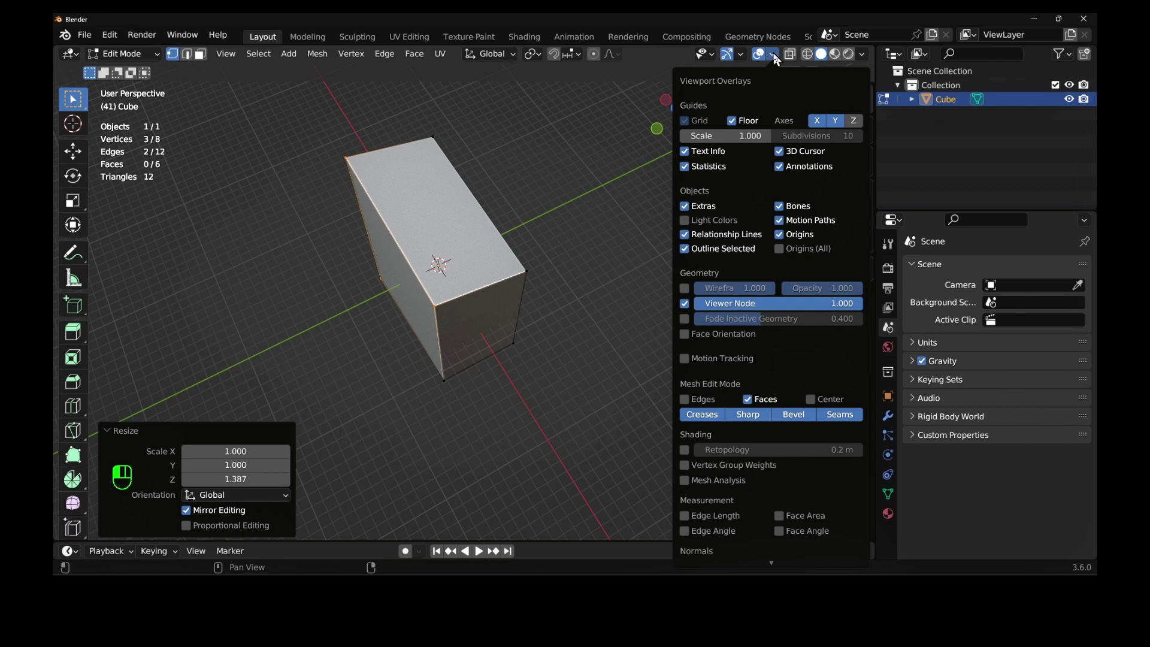
left_click(772, 55)
left_click(772, 55)
scroll(745, 307, "down", 3)
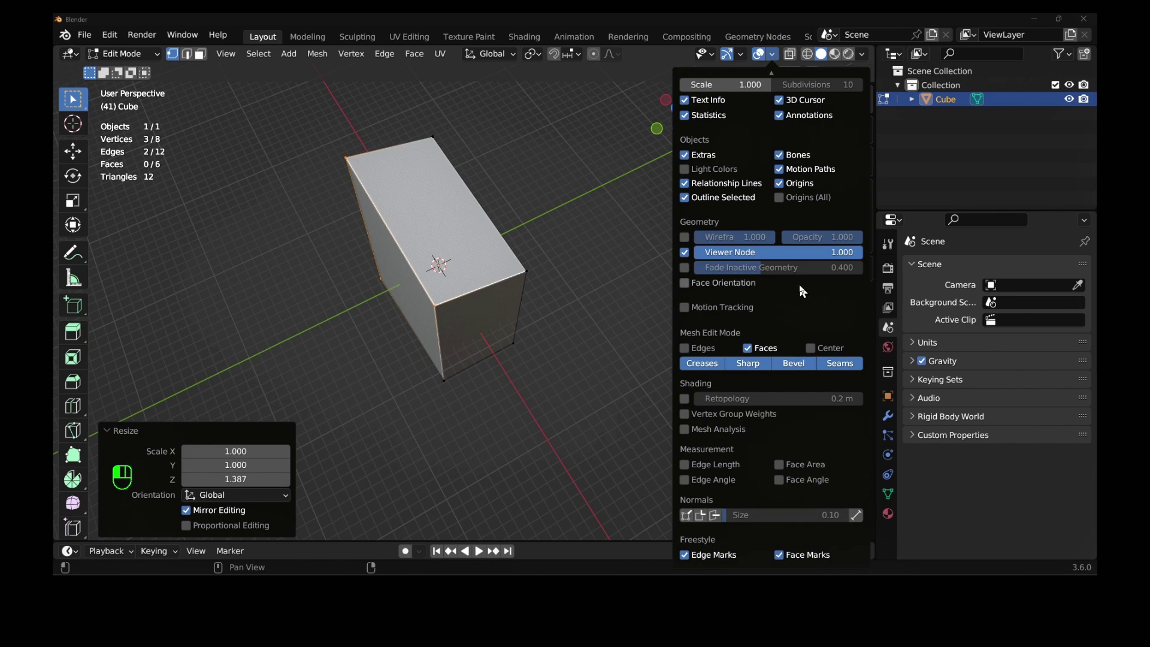
scroll(799, 284, "up", 3)
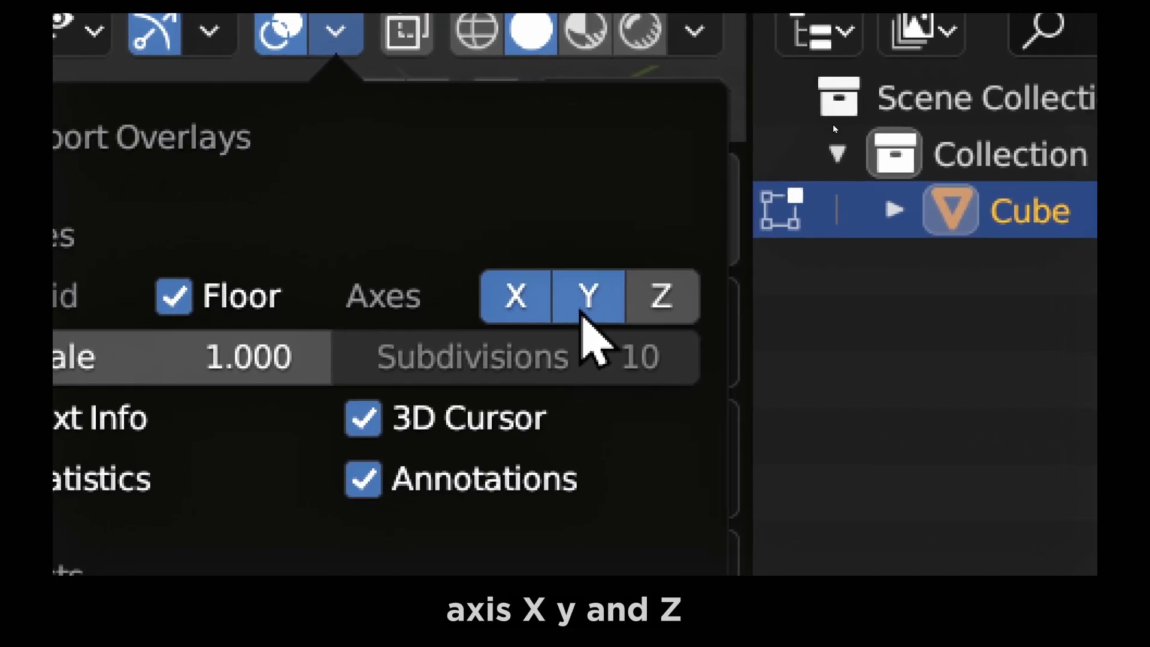
left_click(661, 296)
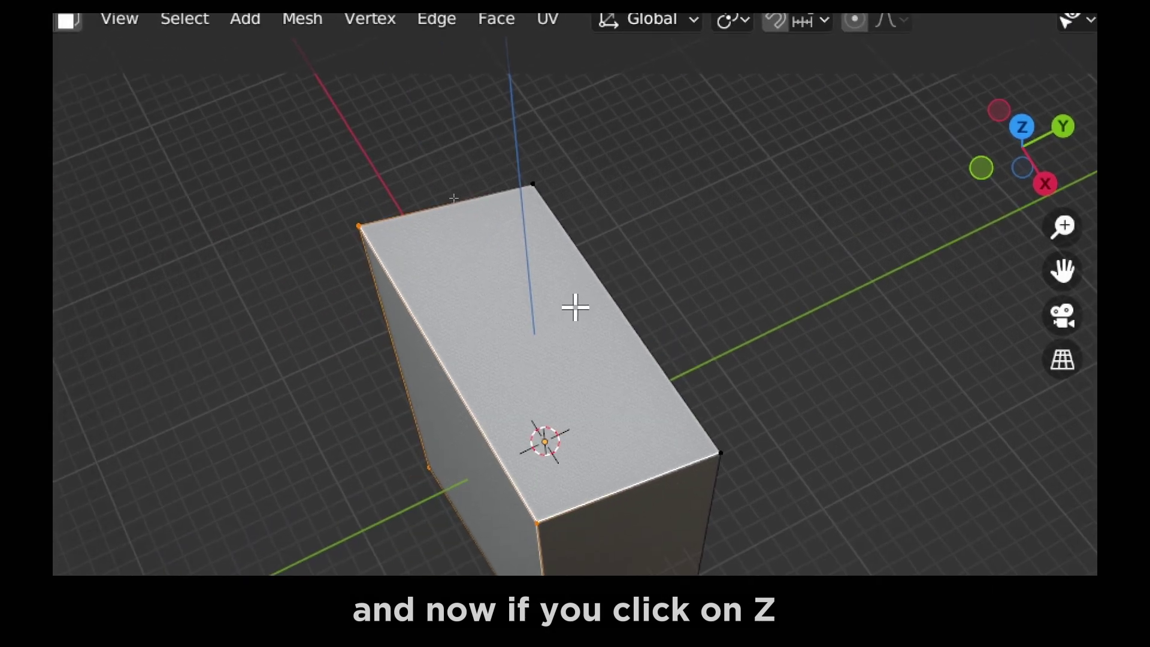
middle_click_drag(575, 306, 527, 303)
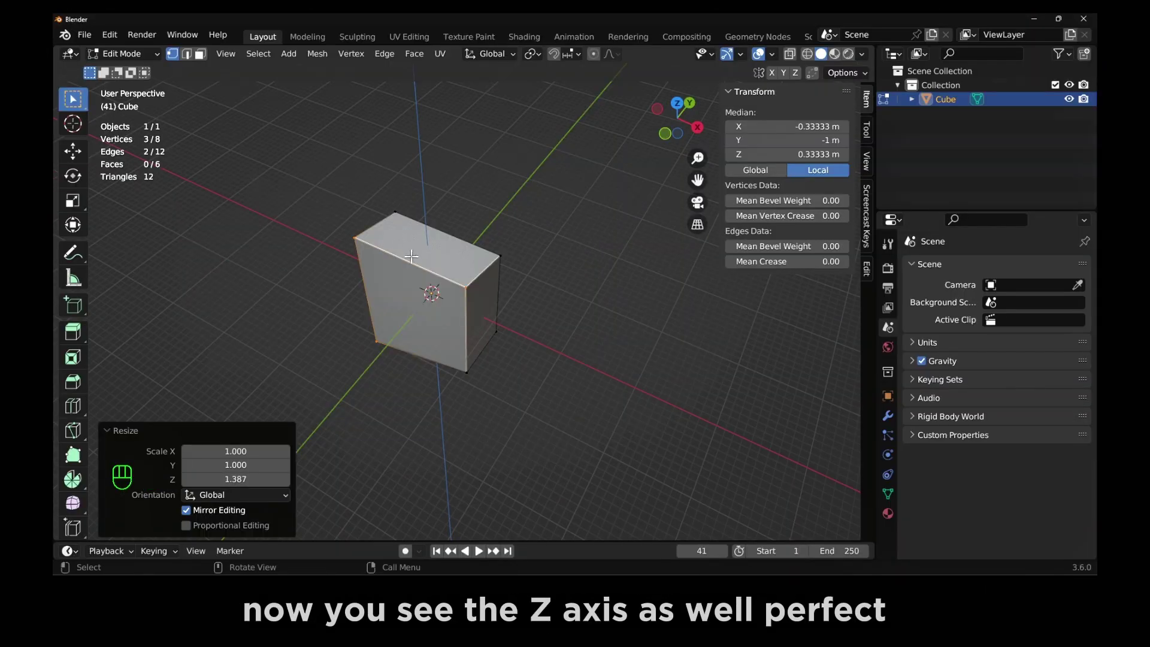
key("ctrl+z")
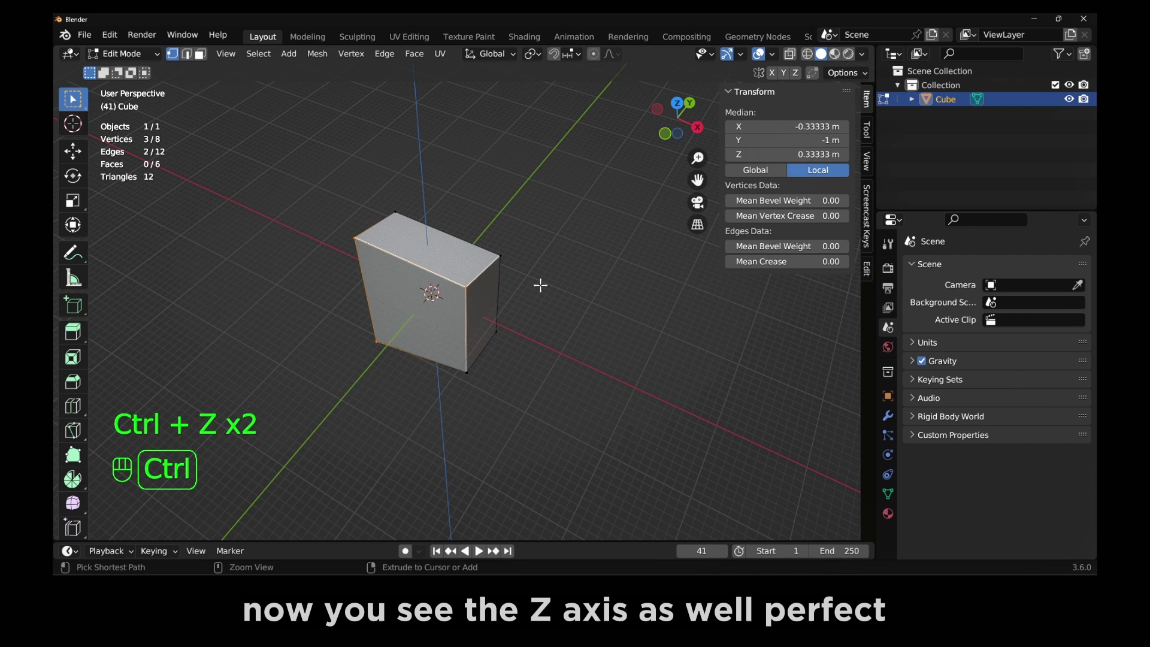
- Undo back toward the original cube and reselect its geometry
key("ctrl+z")
key("ctrl+z")
key("ctrl+z")
key("ctrl+z")
key("ctrl+z")
key("ctrl+z")
key("ctrl+z")
key("ctrl+z")
key("ctrl+z")
key("ctrl+z")
key("ctrl+z")
key("ctrl+z")
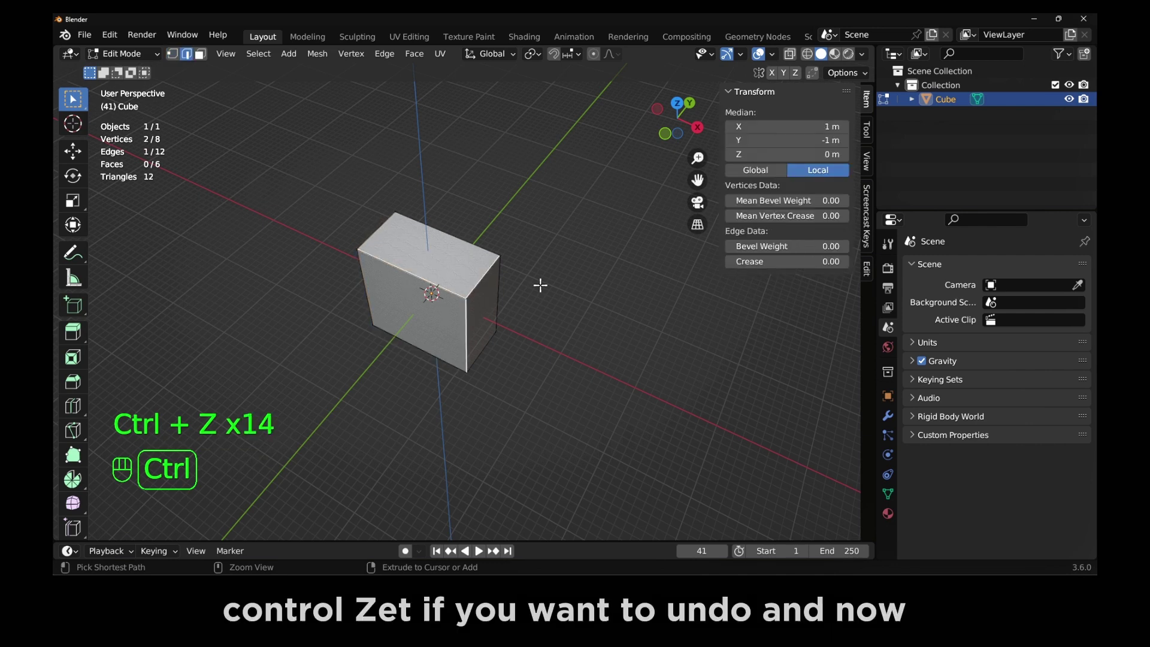
key("ctrl+z")
key("ctrl+z")
key("ctrl+z")
key("ctrl+z")
key("ctrl+z")
key("ctrl+z")
key("ctrl+z")
key("ctrl+z")
key("ctrl+z")
key("ctrl+z")
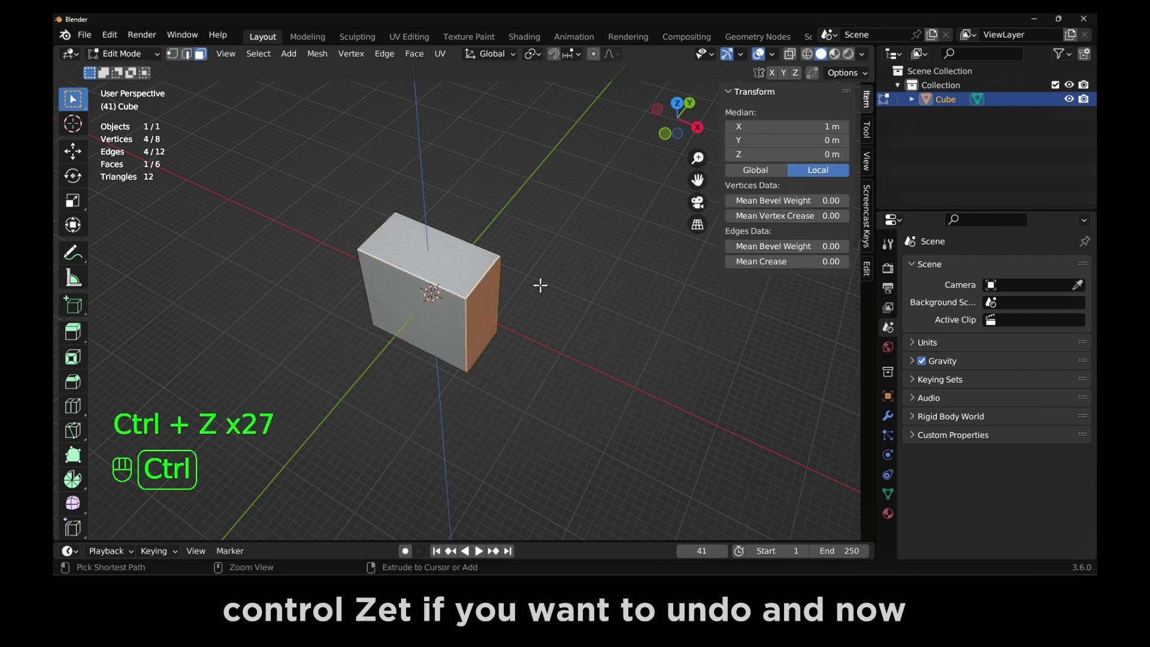
middle_click_drag(540, 286, 385, 249)
left_click_drag(372, 211, 504, 298)
middle_click_drag(504, 297, 462, 305)
left_click(452, 306)
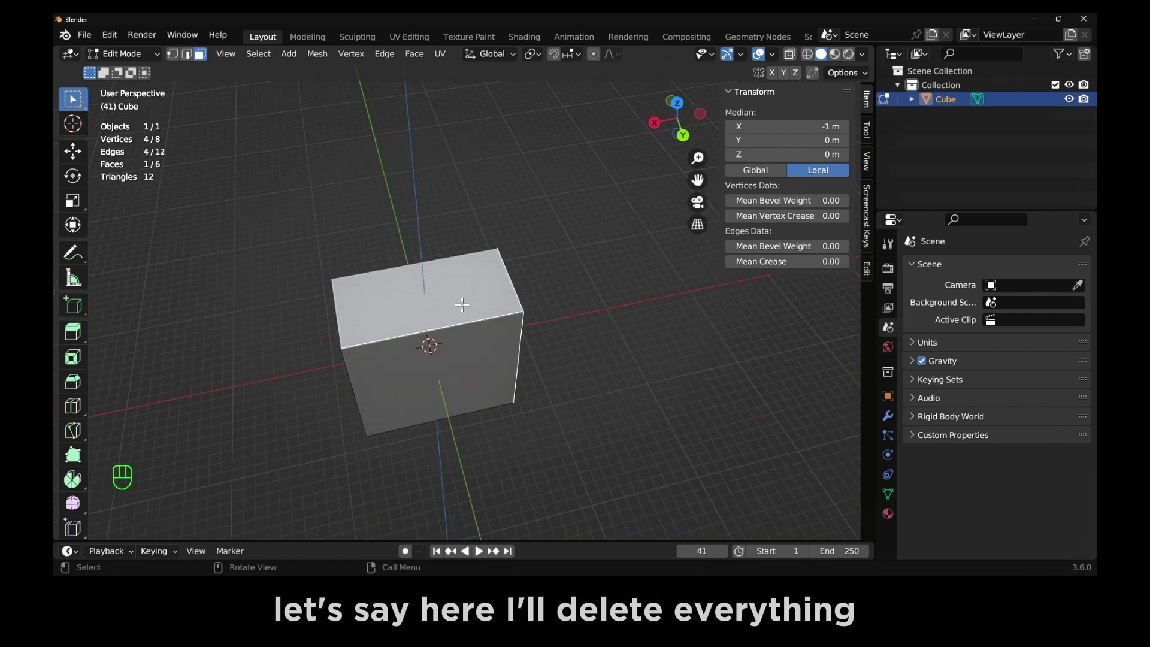
- Delete all the cube's faces and return to Object Mode
key("a")
key("x")
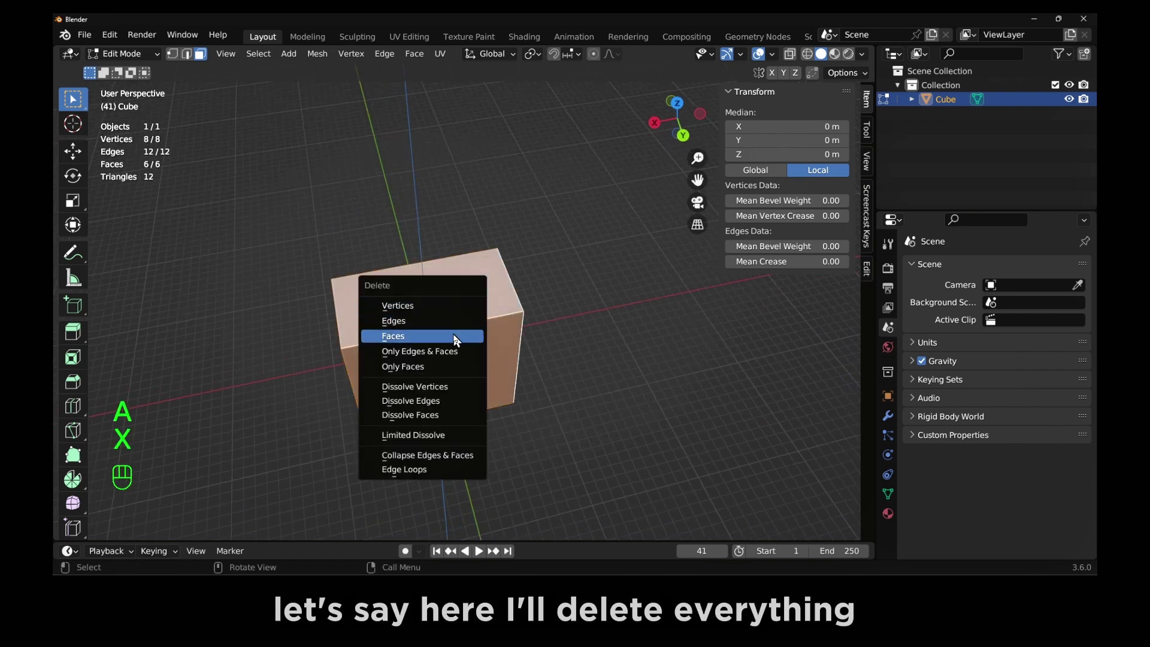
left_click(457, 334)
key("Tab")
left_click(483, 302)
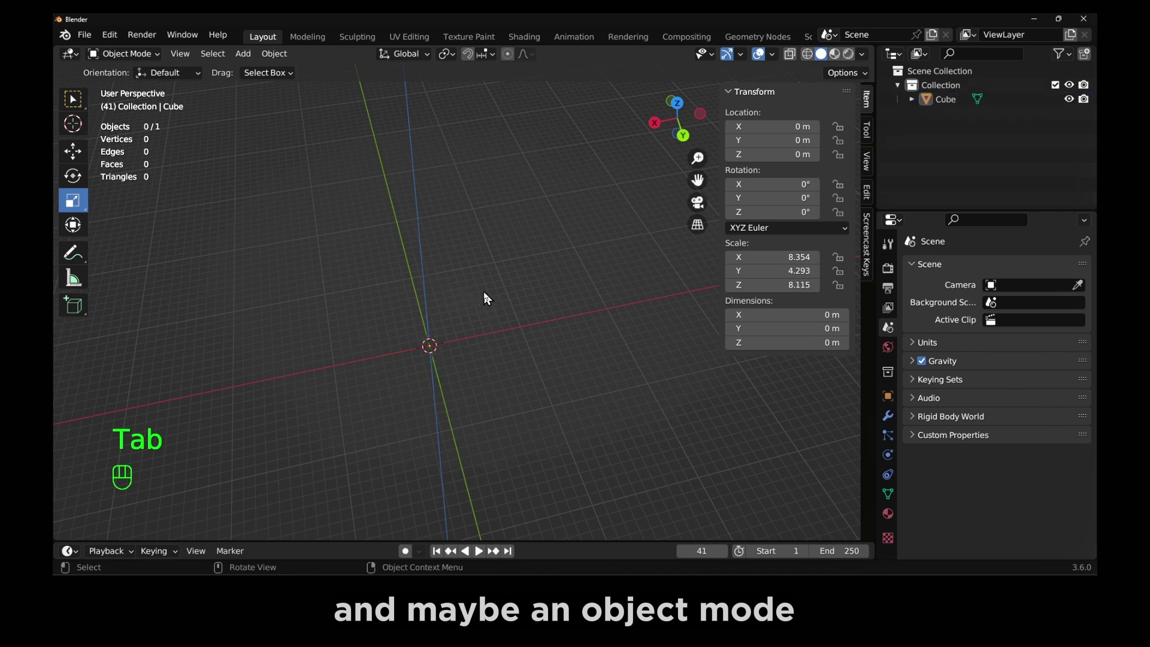
- Add a plane at the origin and scale it uniformly to 13.383, about 26.8 m square
key("shift+a")
key("shift+a")
mouse_move(461, 273)
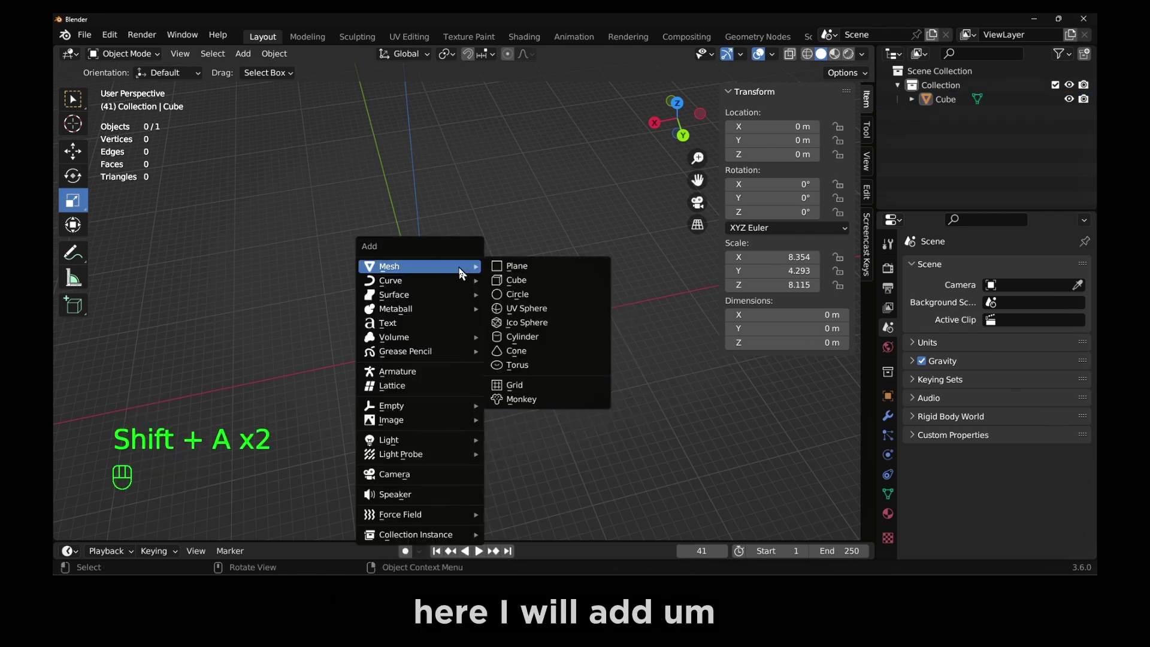
left_click(530, 269)
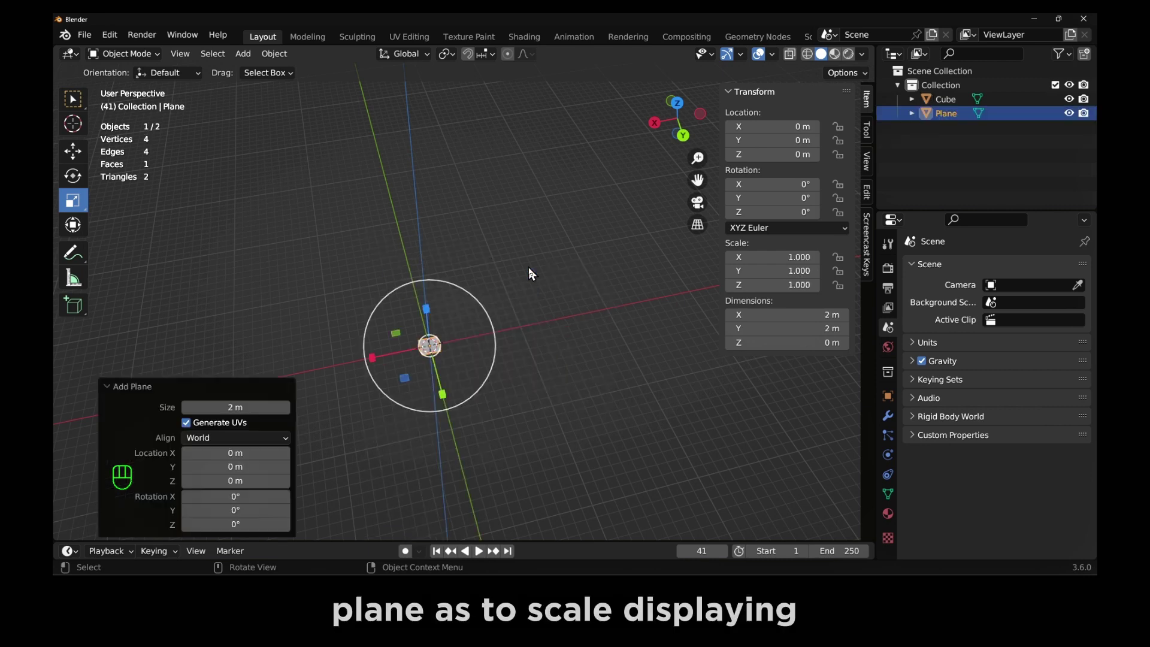
key("s")
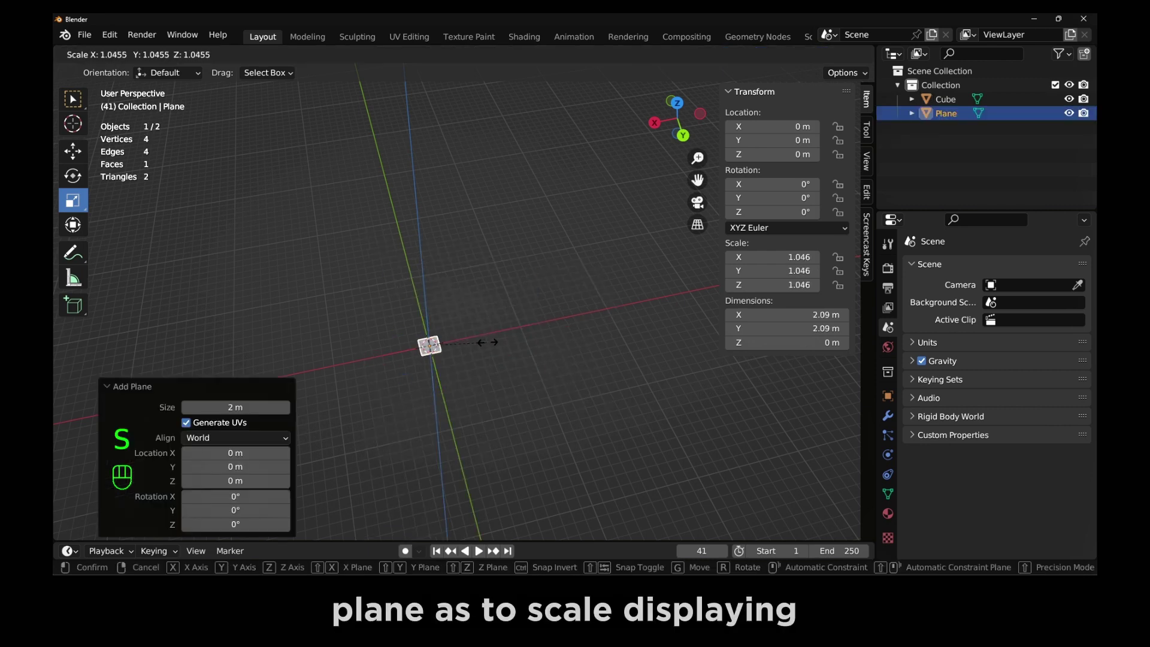
left_click(345, 375)
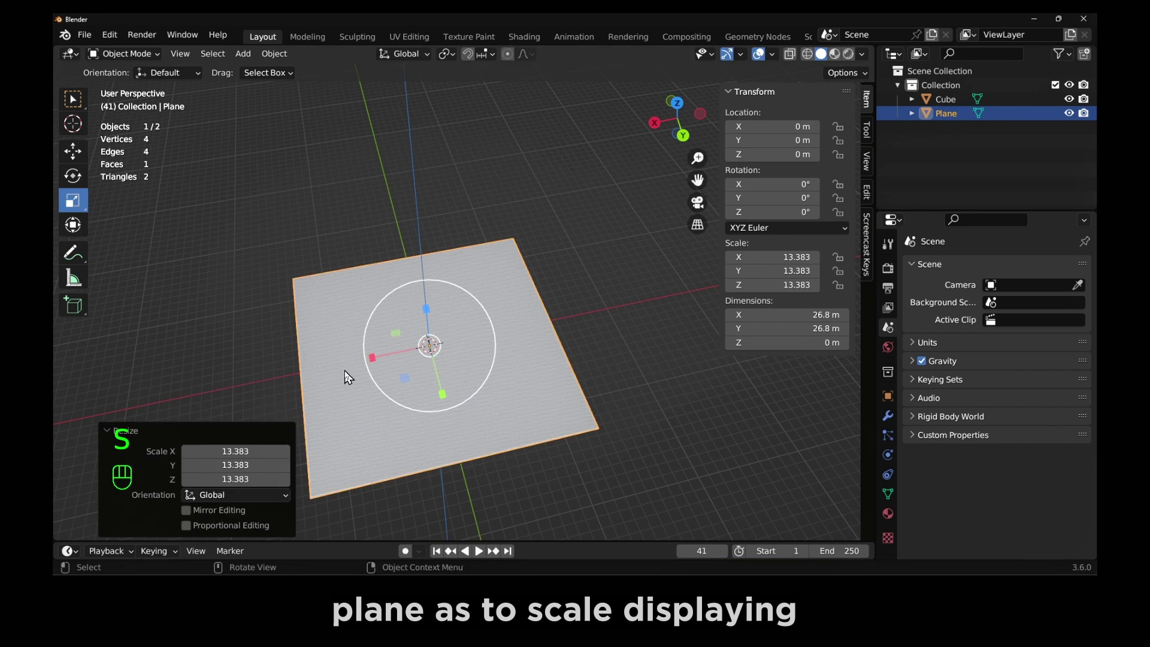
middle_click_drag(345, 336, 396, 336, "shift")
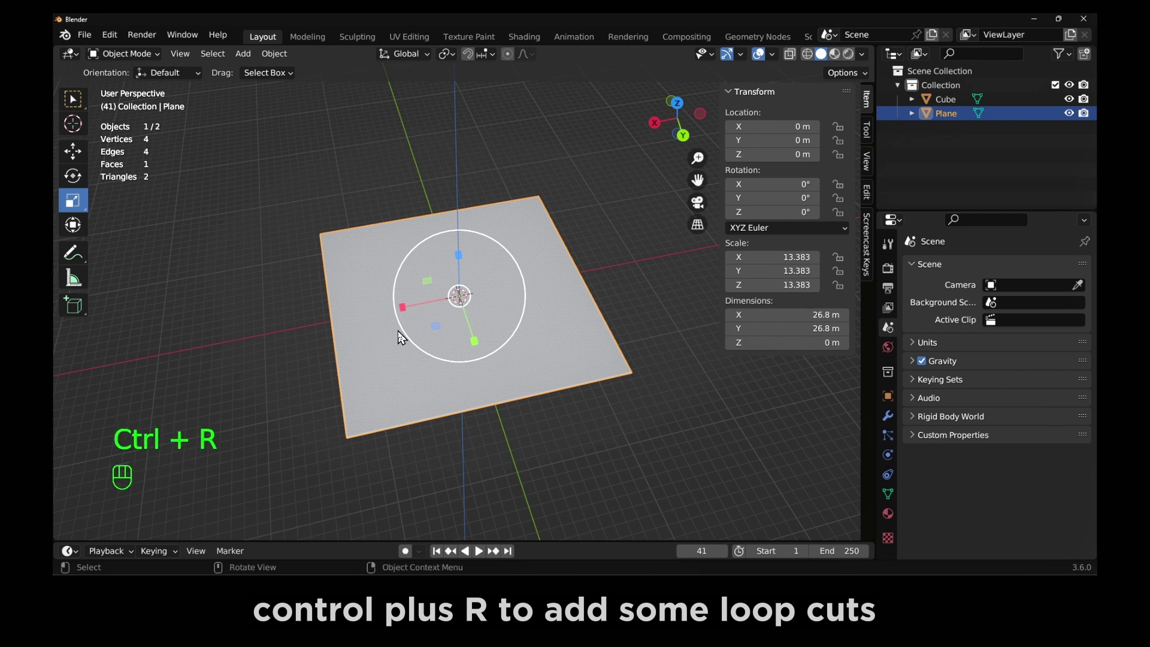
- Add two centred crossing loop cuts to the plane in Edit Mode, then switch to vertex select mode
key("Tab")
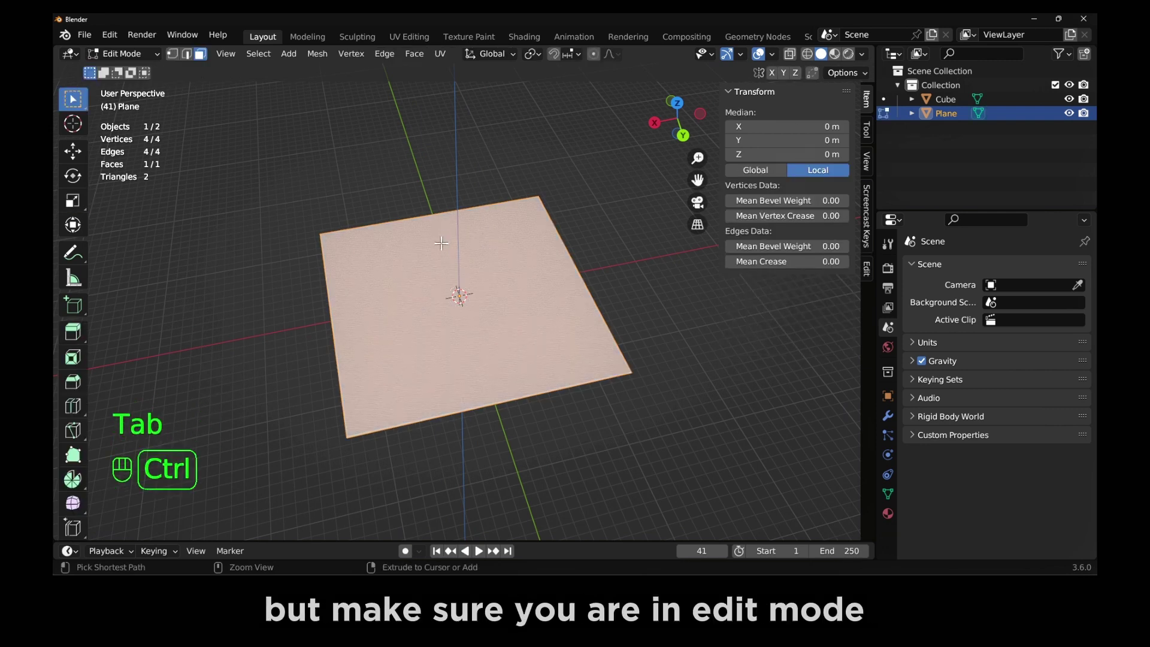
key("ctrl+r")
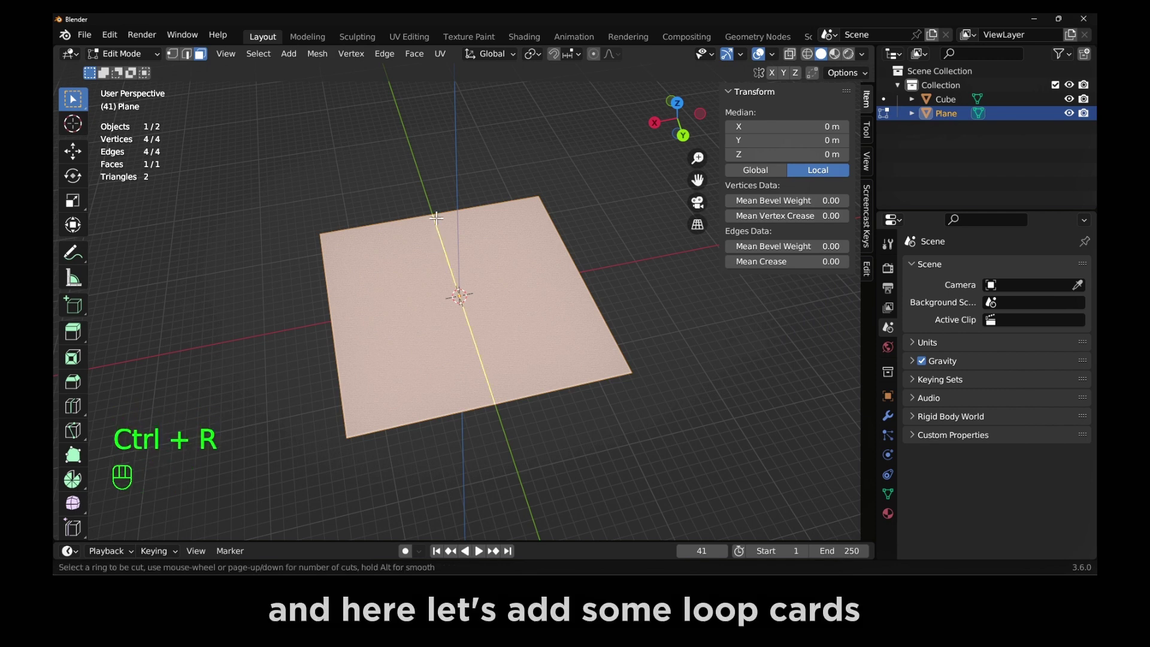
left_click(441, 242)
right_click(376, 256)
key("ctrl+r")
left_click(348, 308)
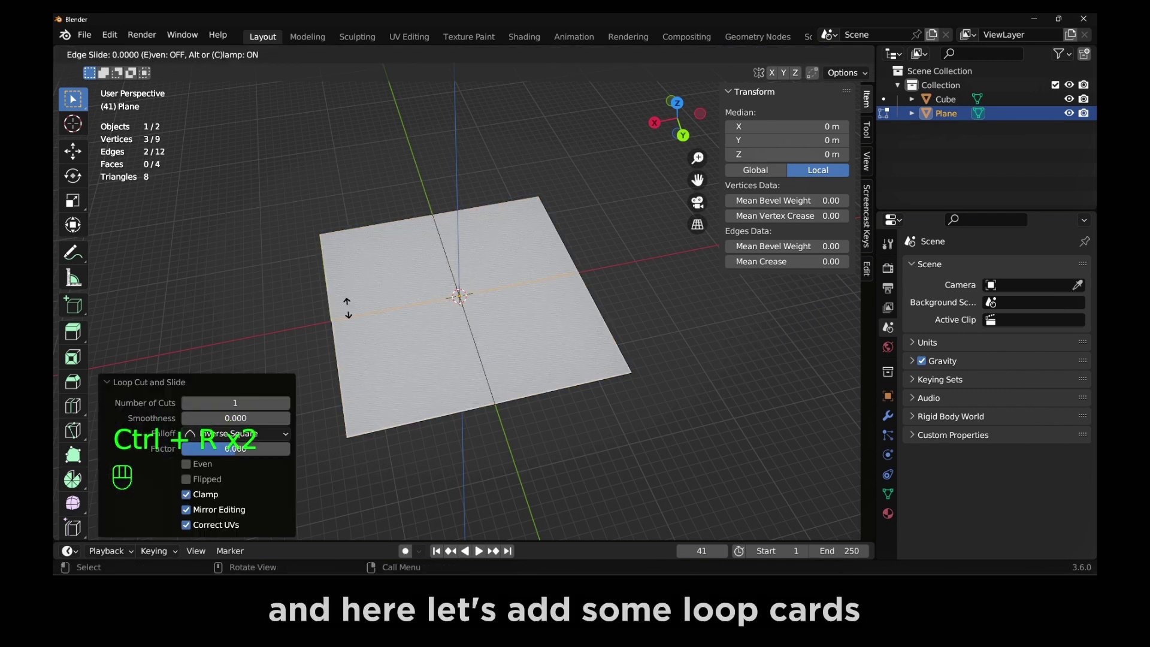
right_click(348, 308)
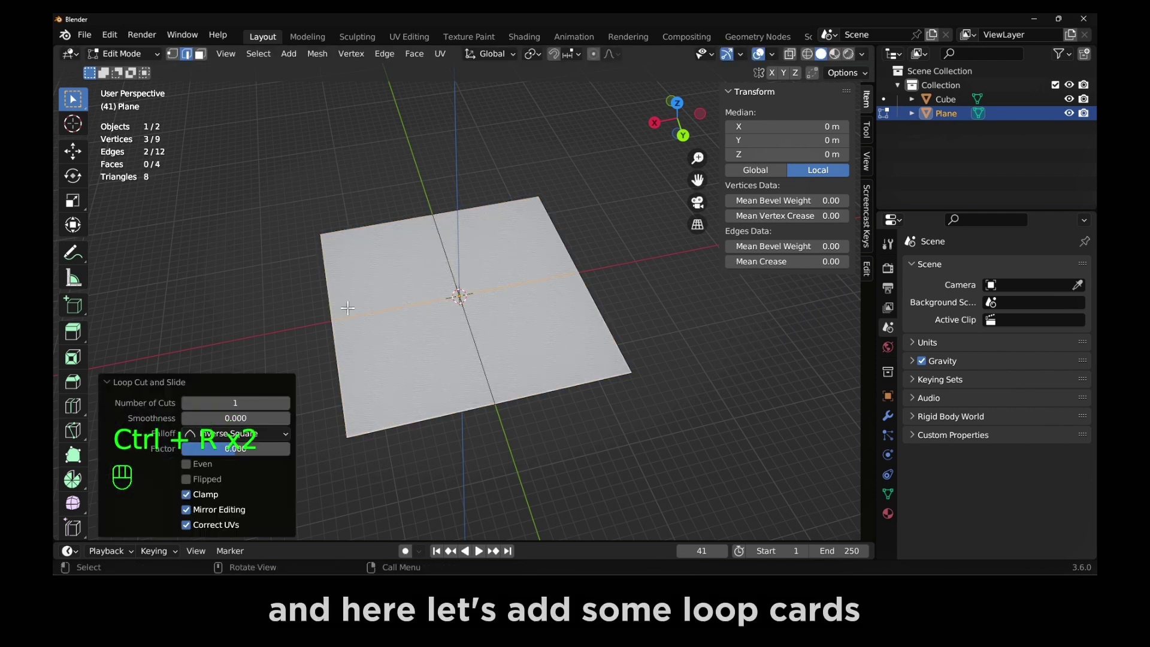
left_click(365, 278)
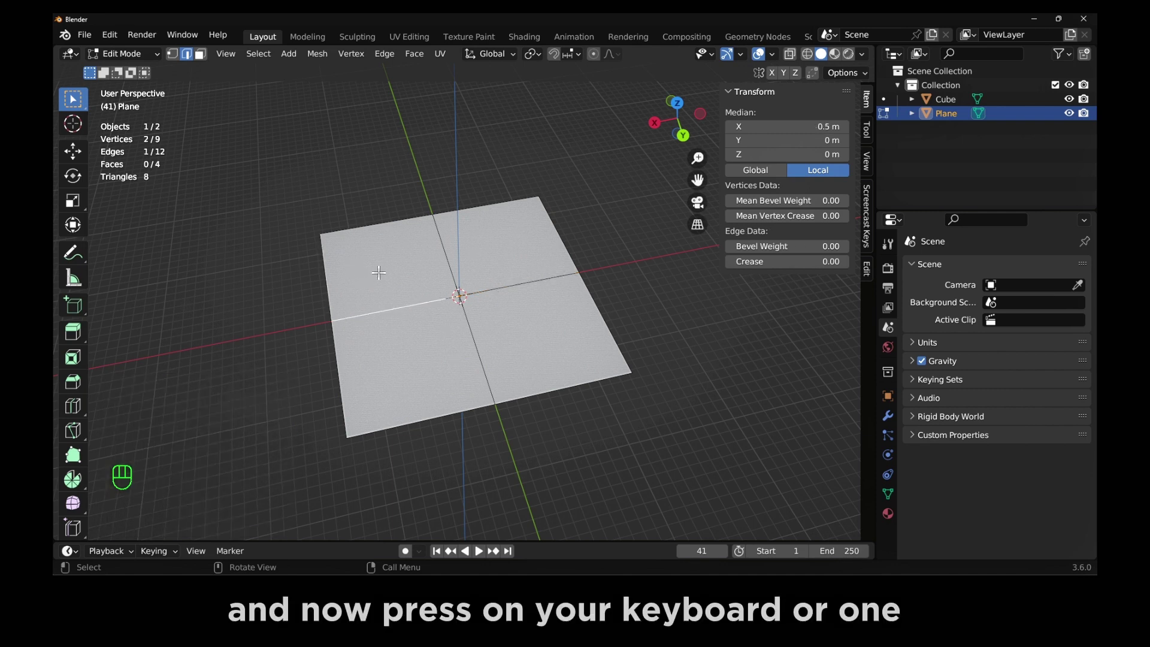
left_click(172, 54)
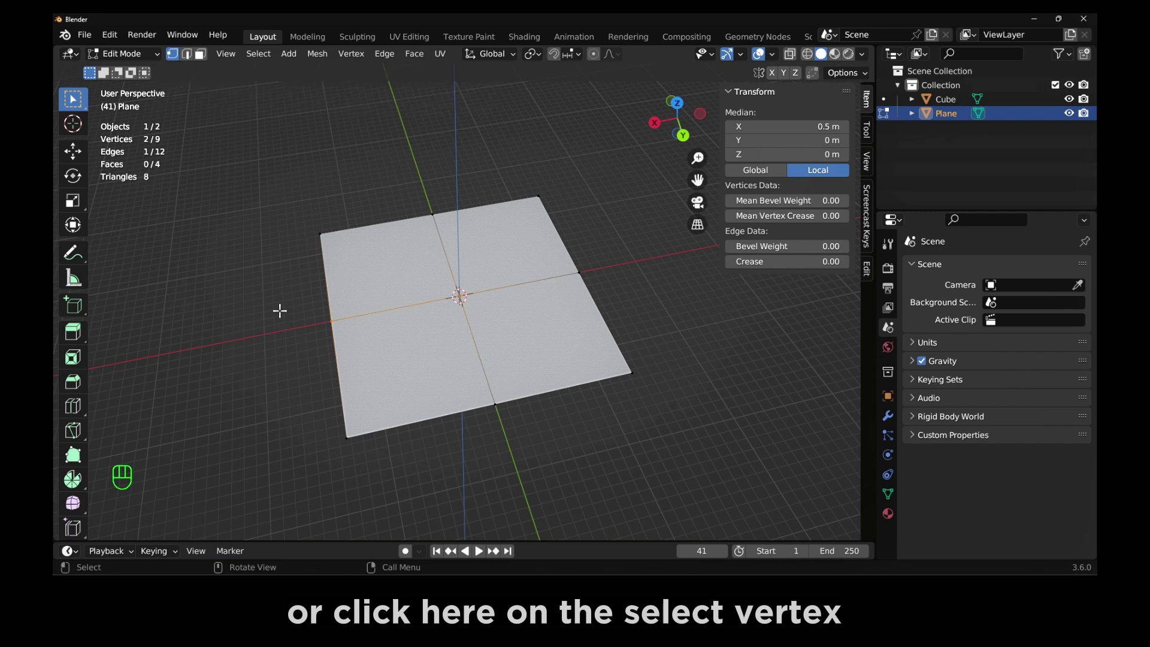
- Select the four edge-midpoint vertices and begin scaling them along the Z axis only
left_click_drag(280, 310, 363, 358)
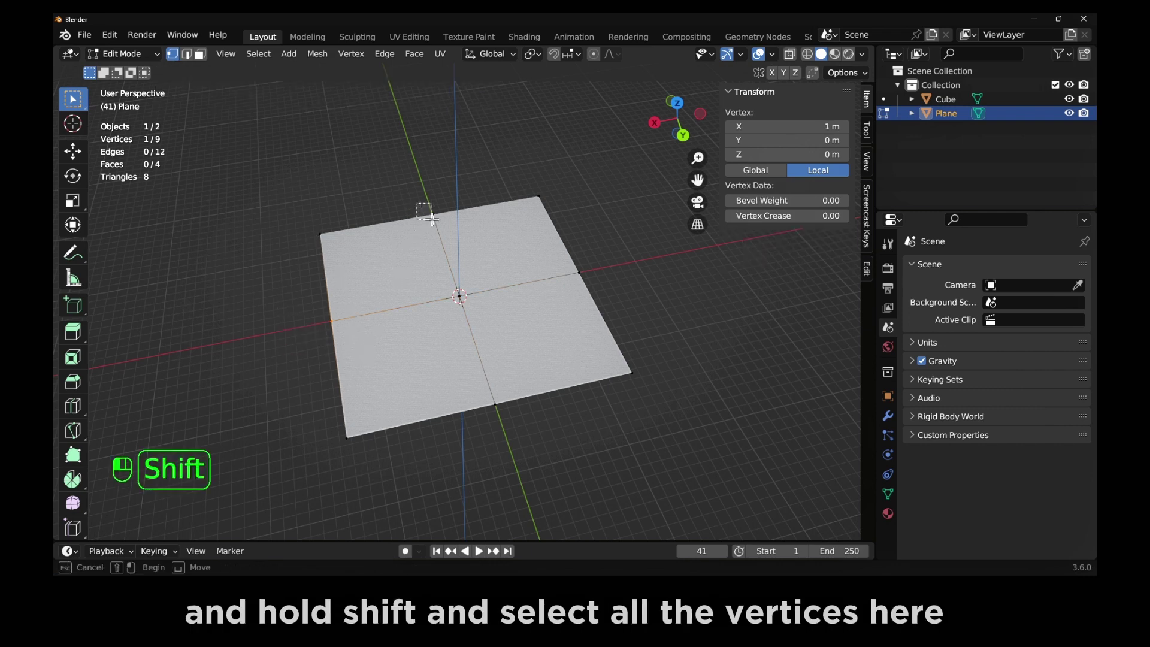
left_click_drag(431, 220, 432, 220, "shift")
left_click_drag(574, 267, 614, 292, "shift")
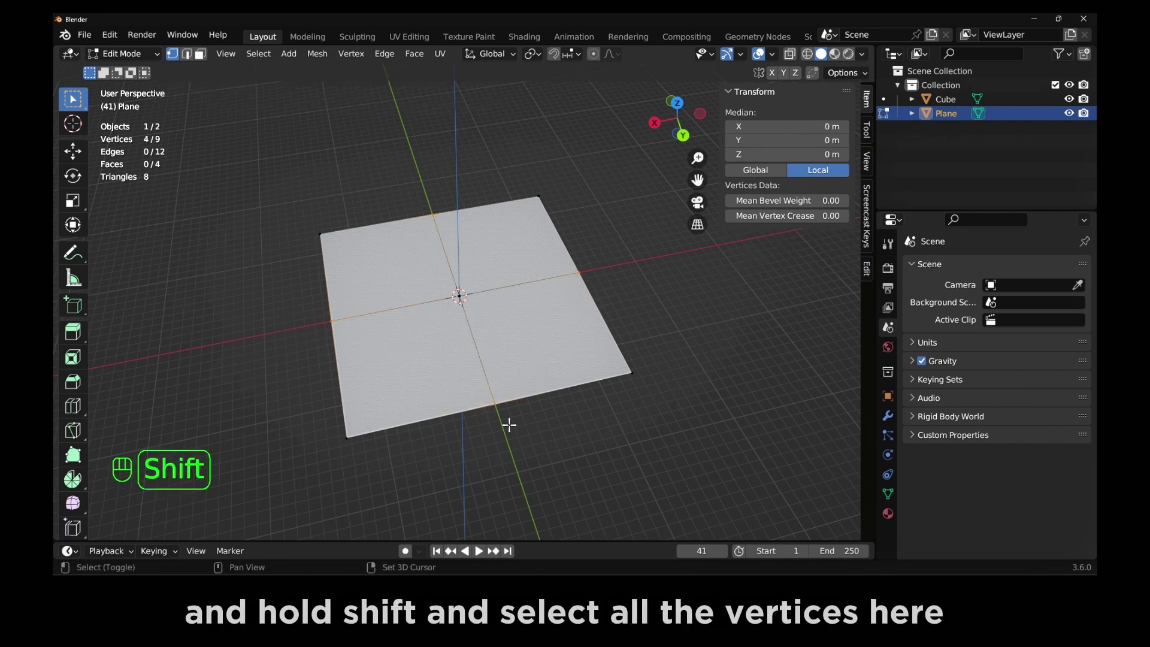
key("s")
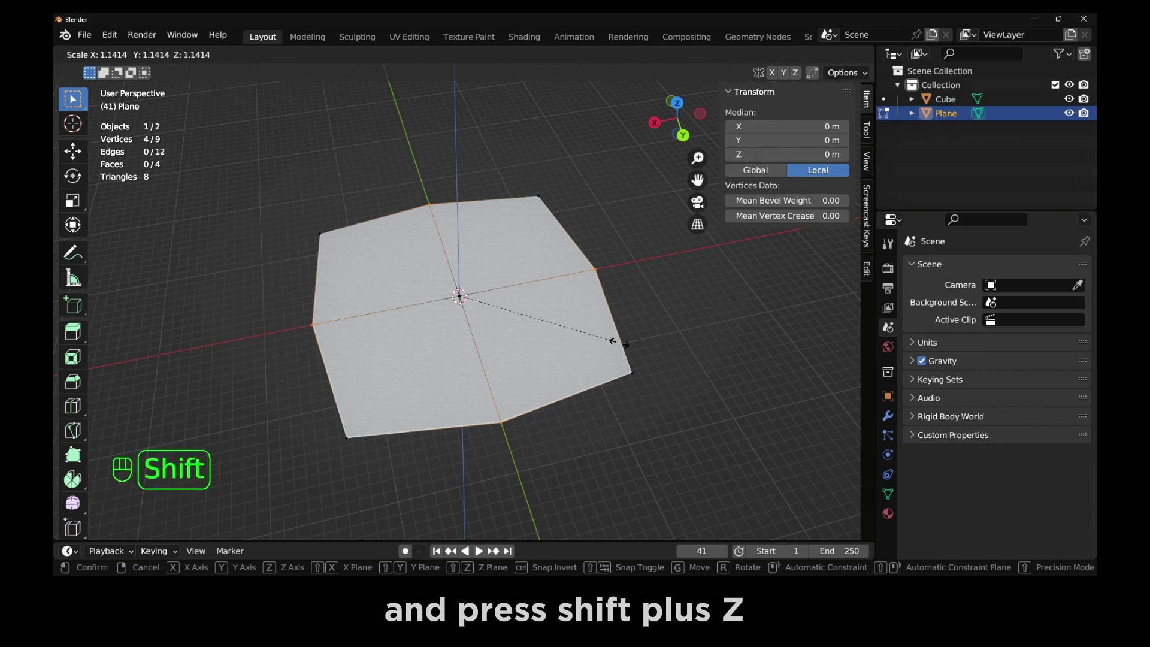
key("shift+z")
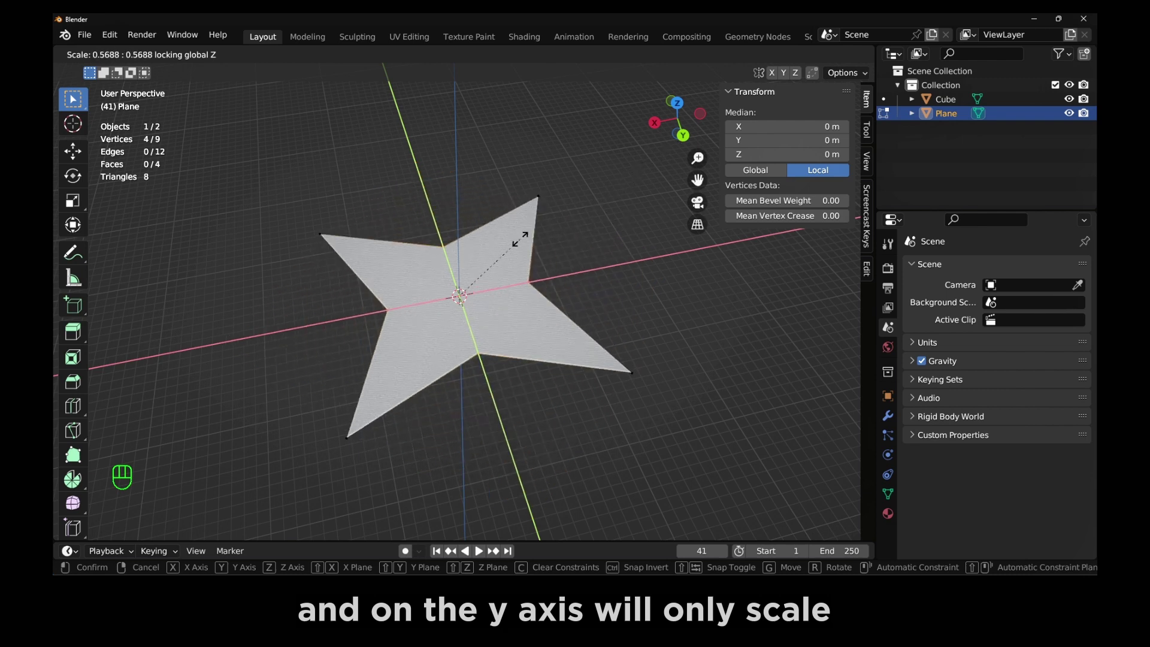
key("z")
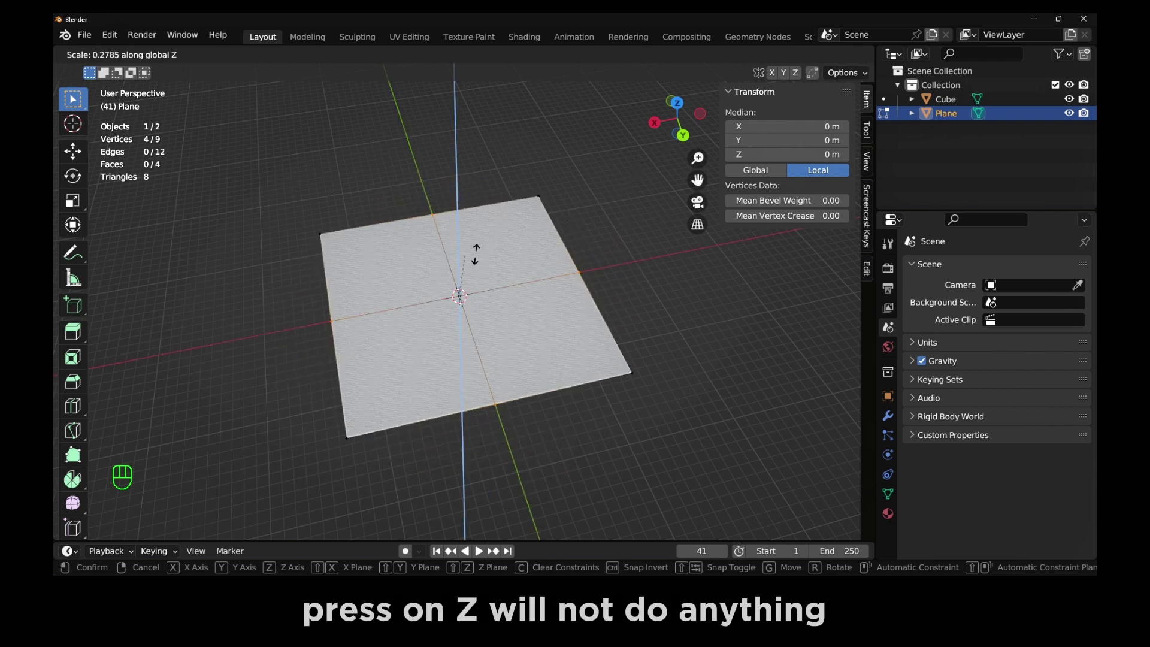
- Scale the four midpoint vertices inward to 0.290 in X and Y, forming a four-pointed star
left_click(576, 274)
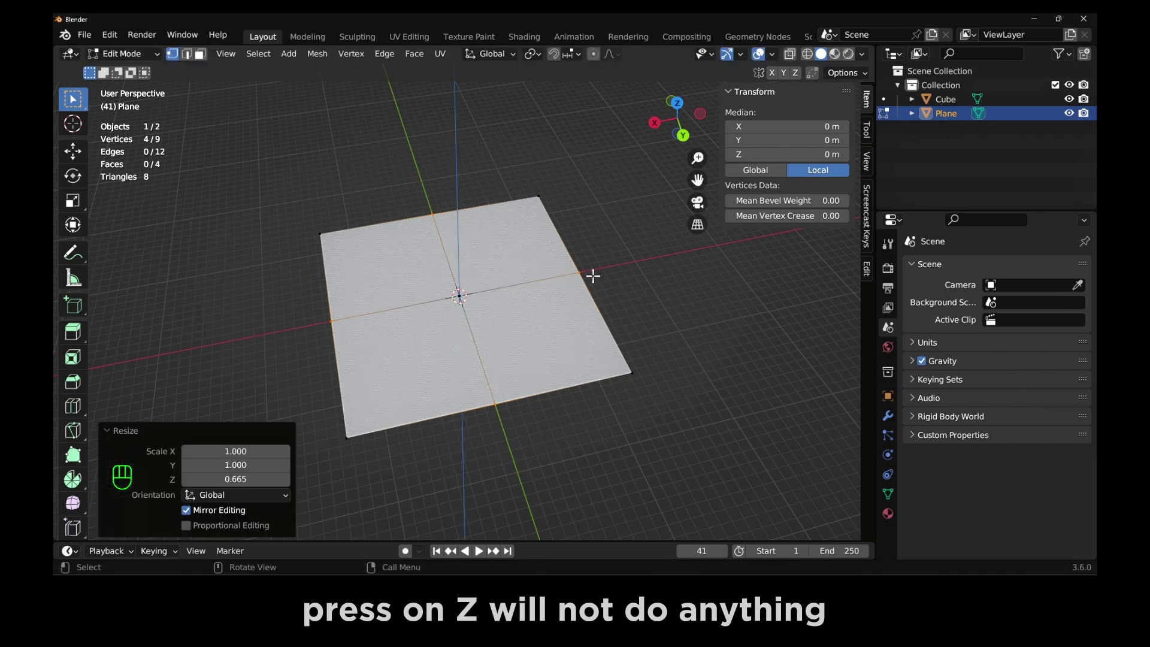
key("s")
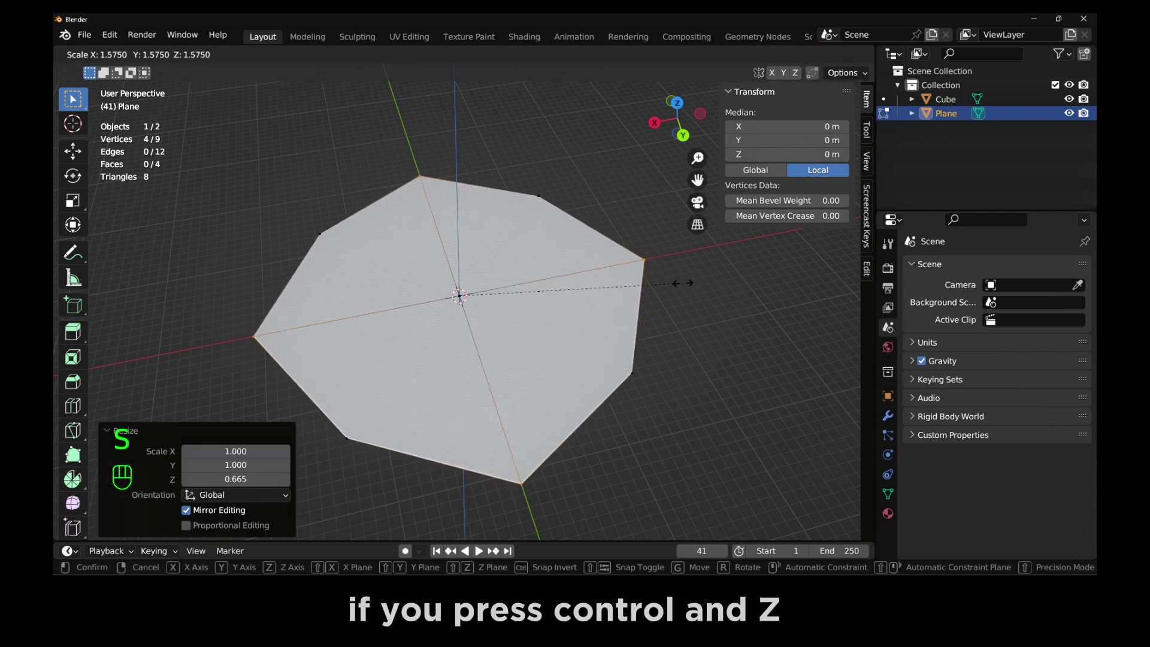
key("shift+z")
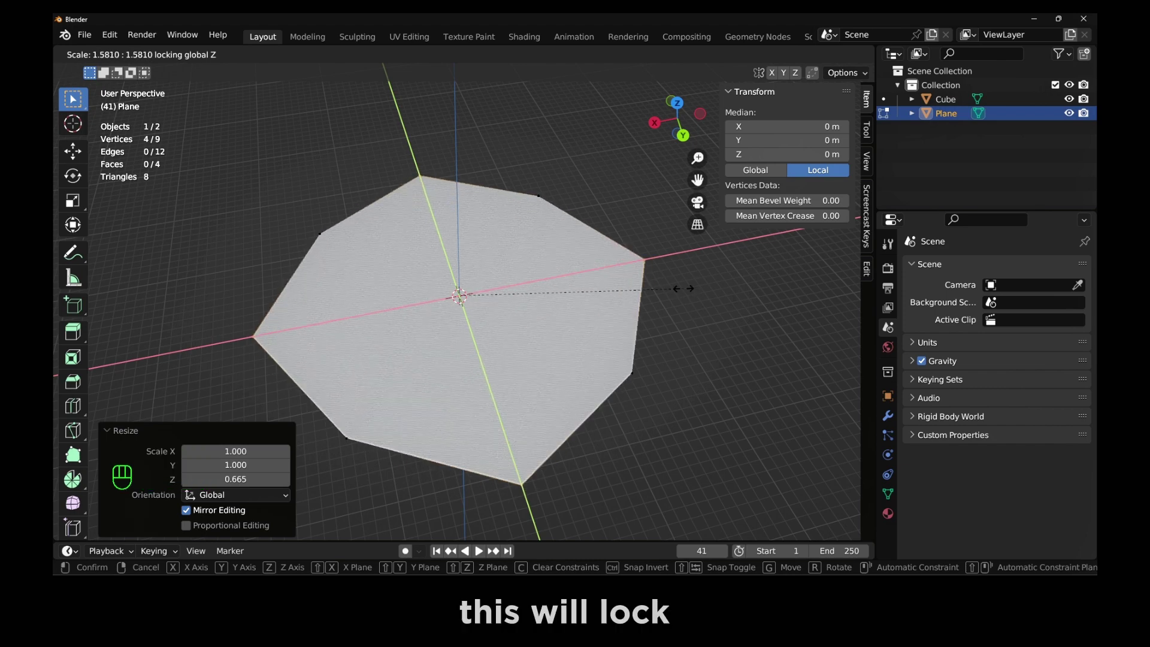
left_click(514, 305)
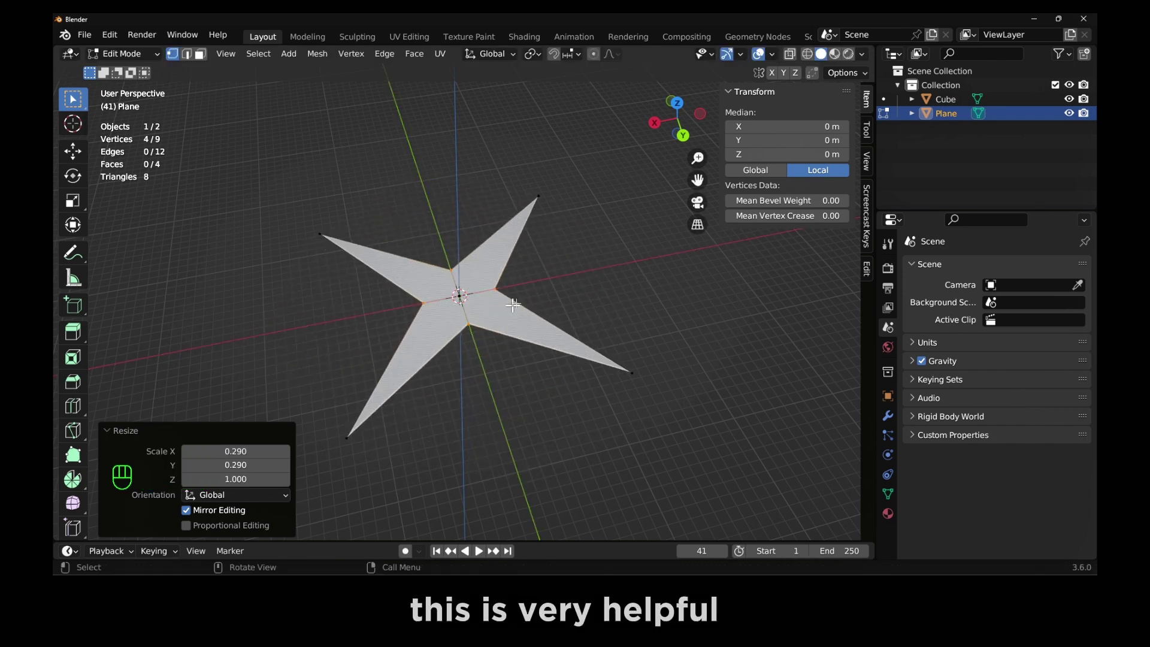
mouse_move(514, 305)
middle_mouse_down()
mouse_move(578, 167)
mouse_move(561, 328)
mouse_move(507, 295)
middle_mouse_up()
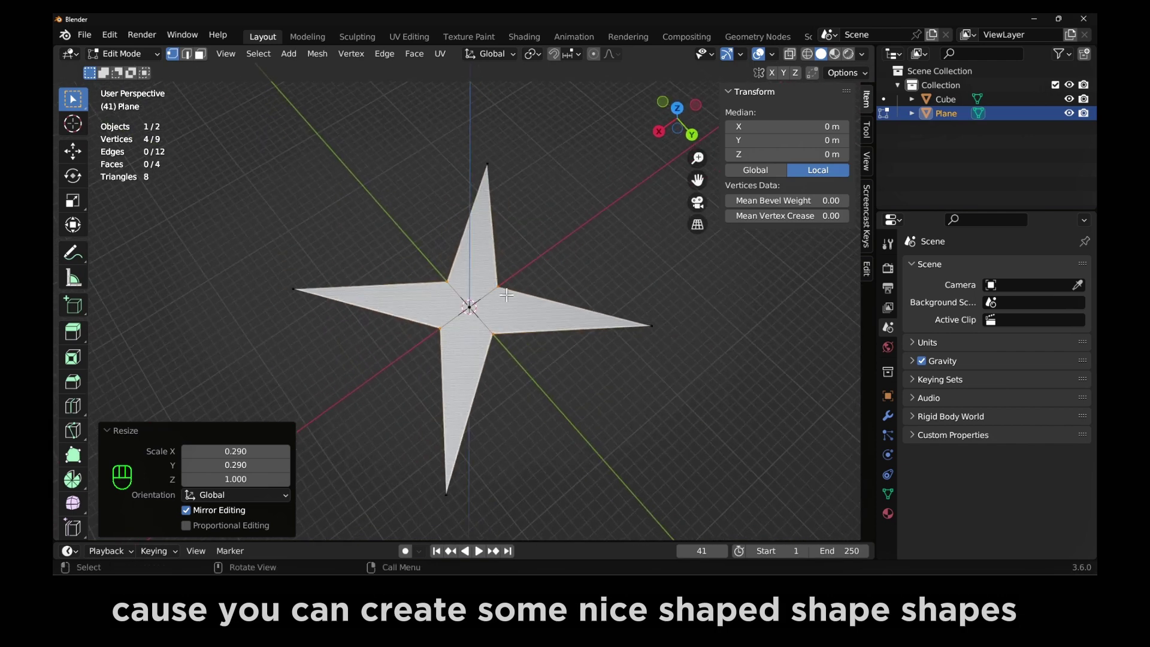
middle_click_drag(506, 295, 500, 215)
- Extrude the whole star upward, inspect the result, then undo back to the flat star
key("a")
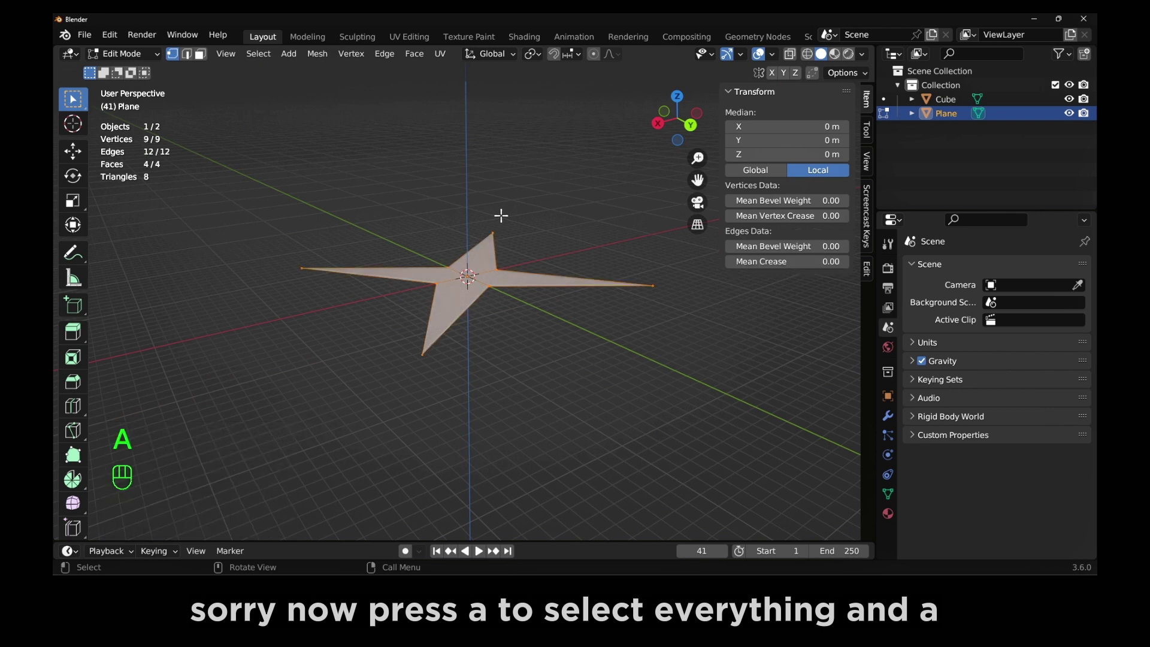
key("e")
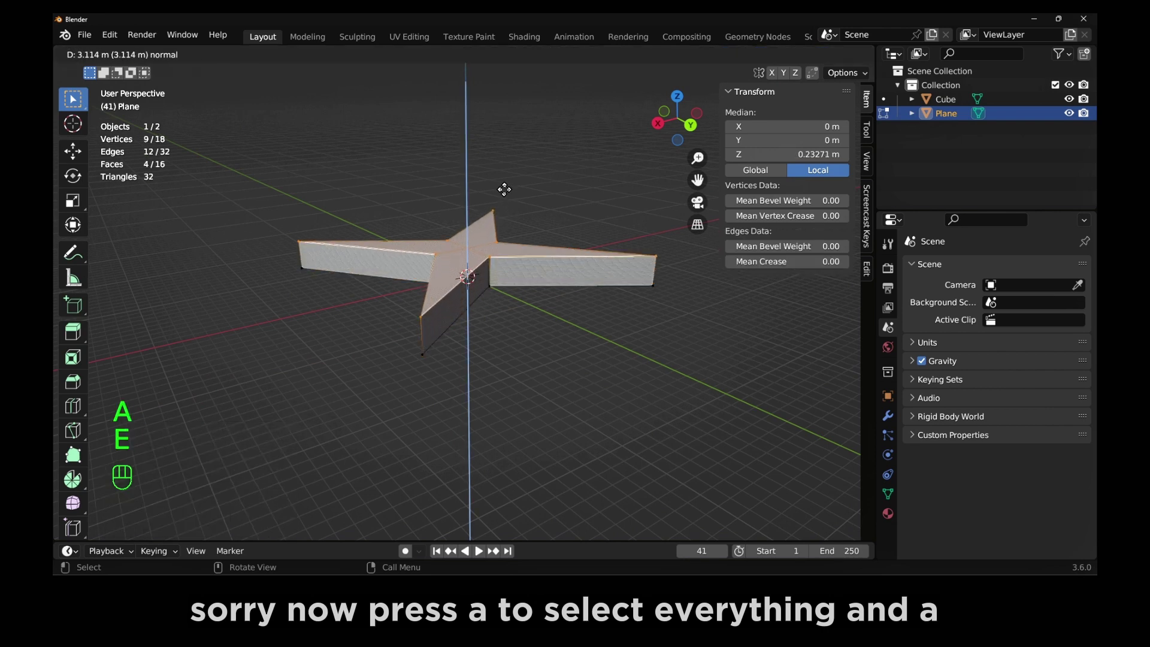
left_click(505, 187)
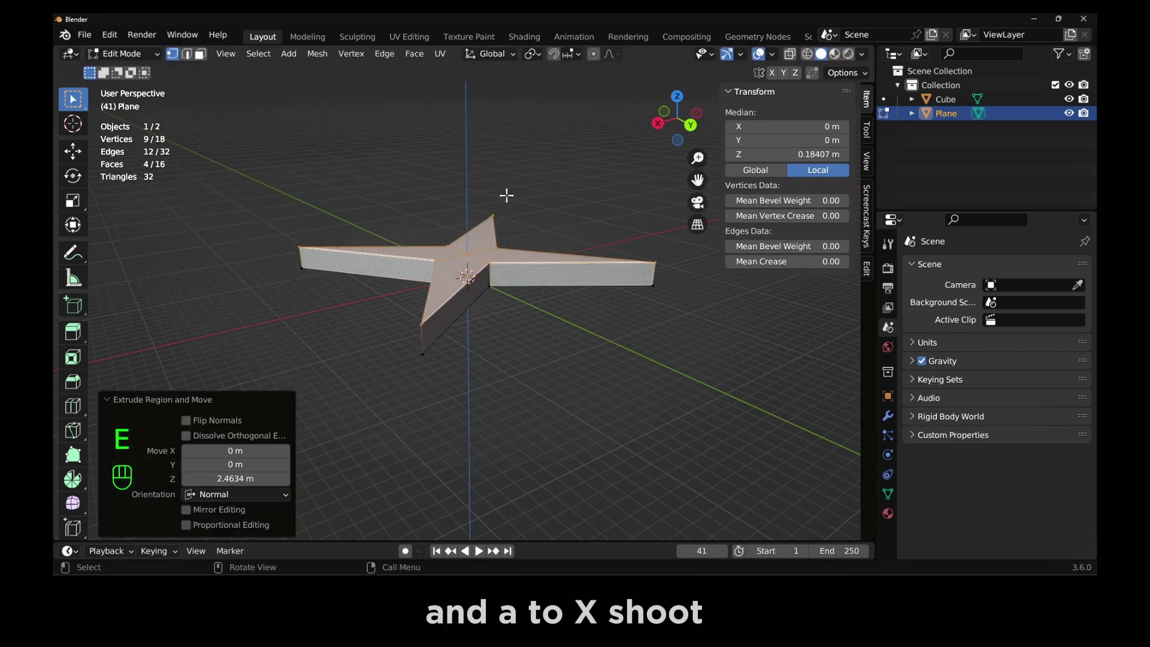
middle_click_drag(507, 195, 425, 178)
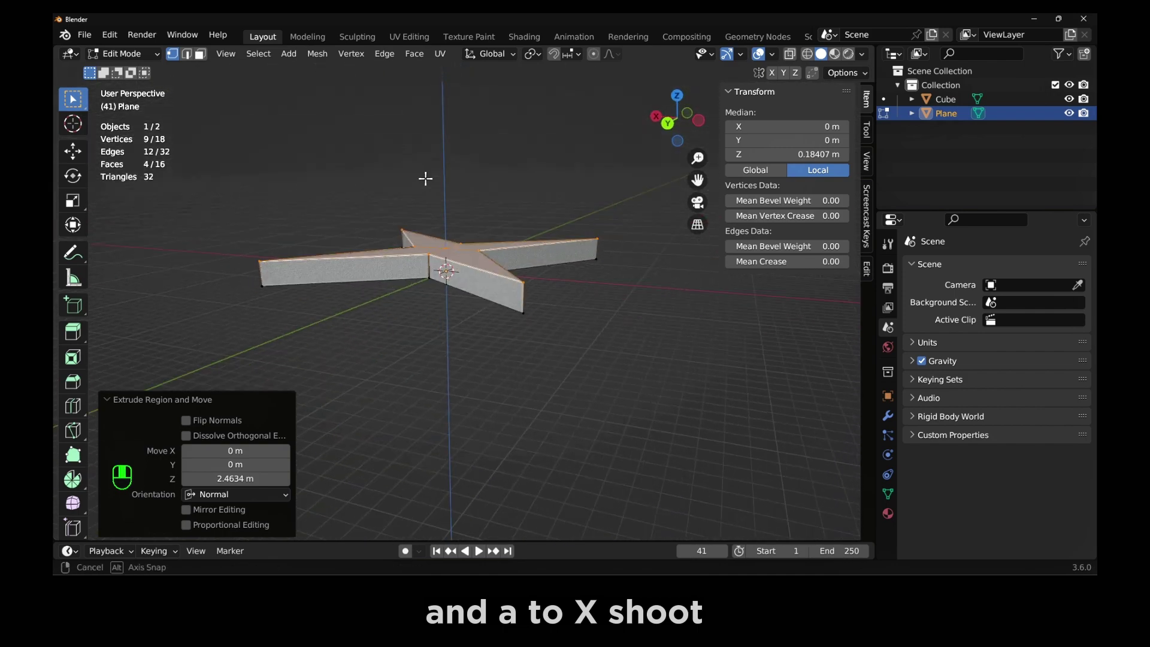
left_click(509, 276)
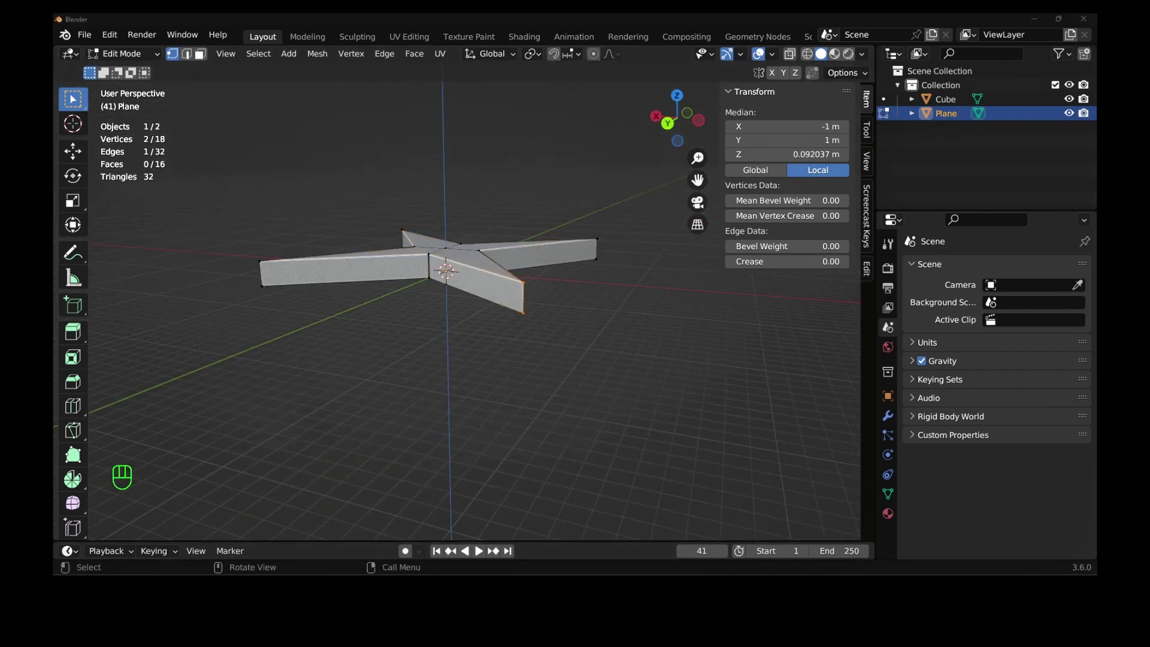
middle_click_drag(565, 347, 567, 375)
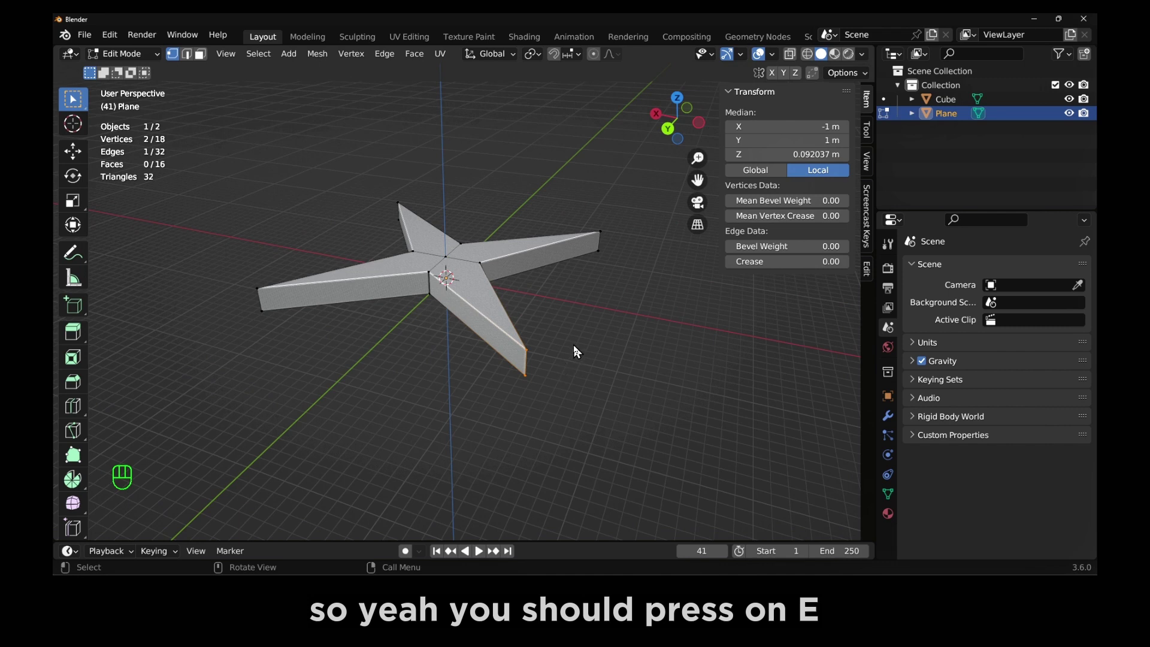
key("ctrl+z")
key("ctrl+z")
key("ctrl+z")
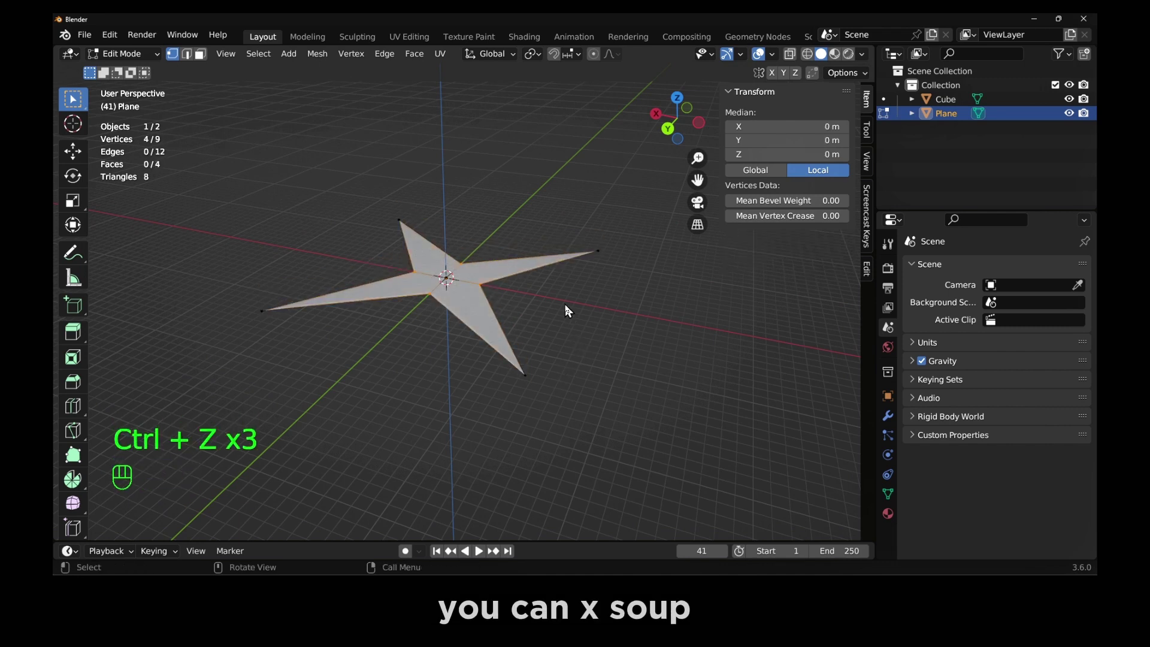
- Re-extrude the star into a thinner solid, then extrude again 35.747 m along the normal
key("a")
key("e")
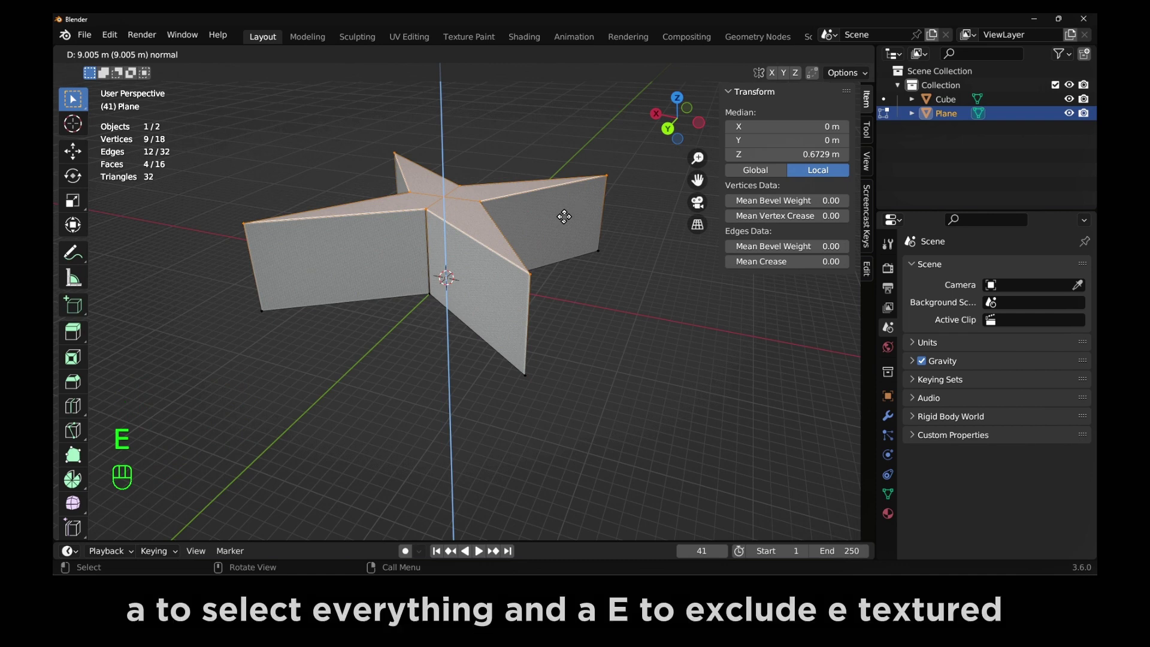
left_click(578, 257)
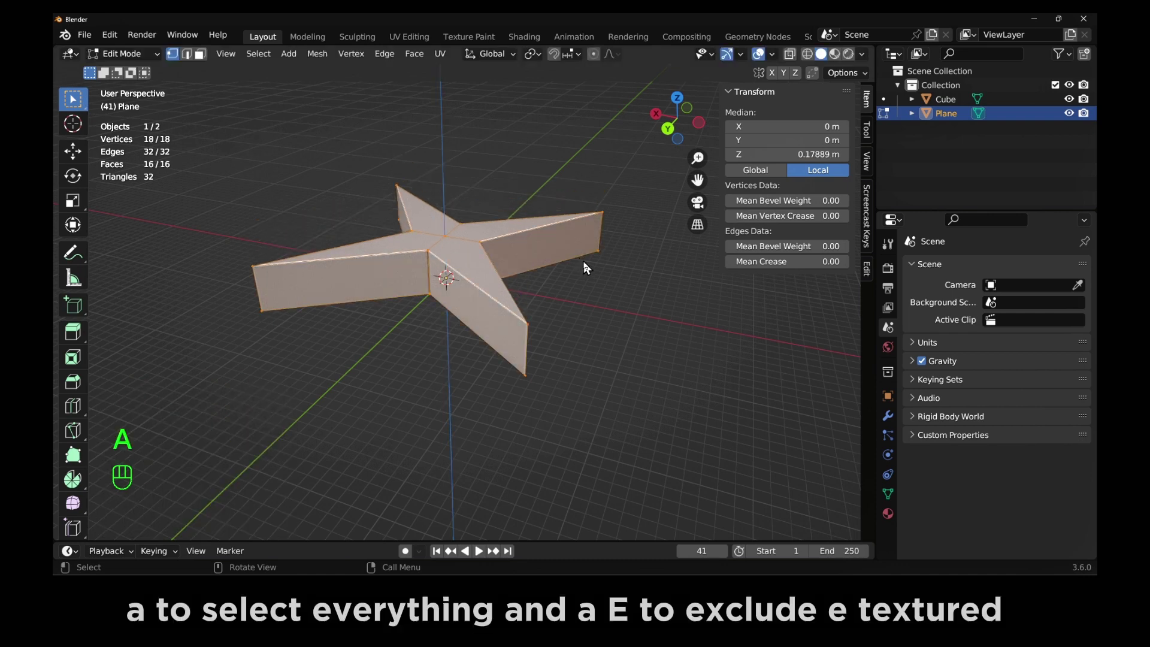
key("e")
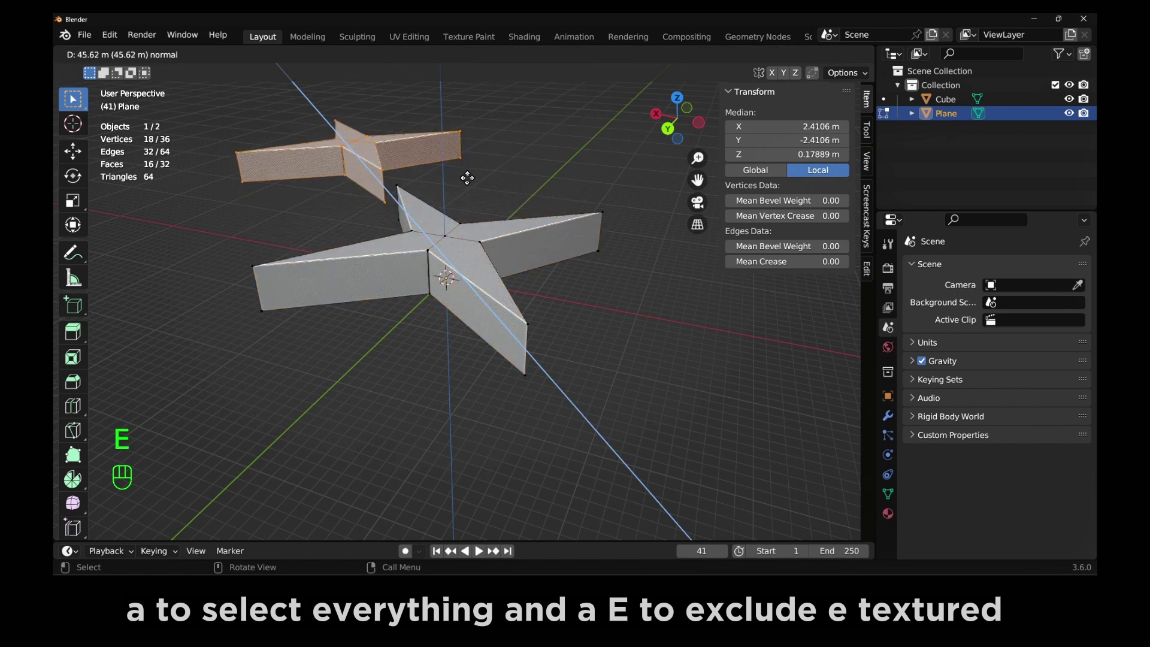
left_click(500, 251)
scroll(539, 304, "down", 3)
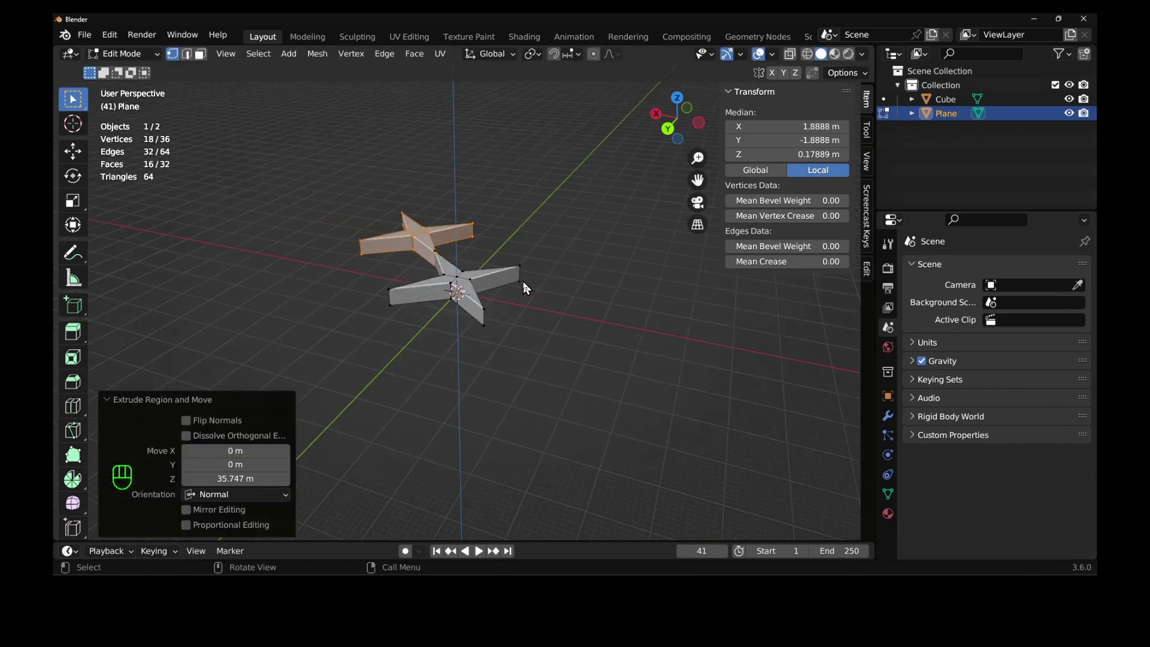
middle_click_drag(524, 288, 462, 328)
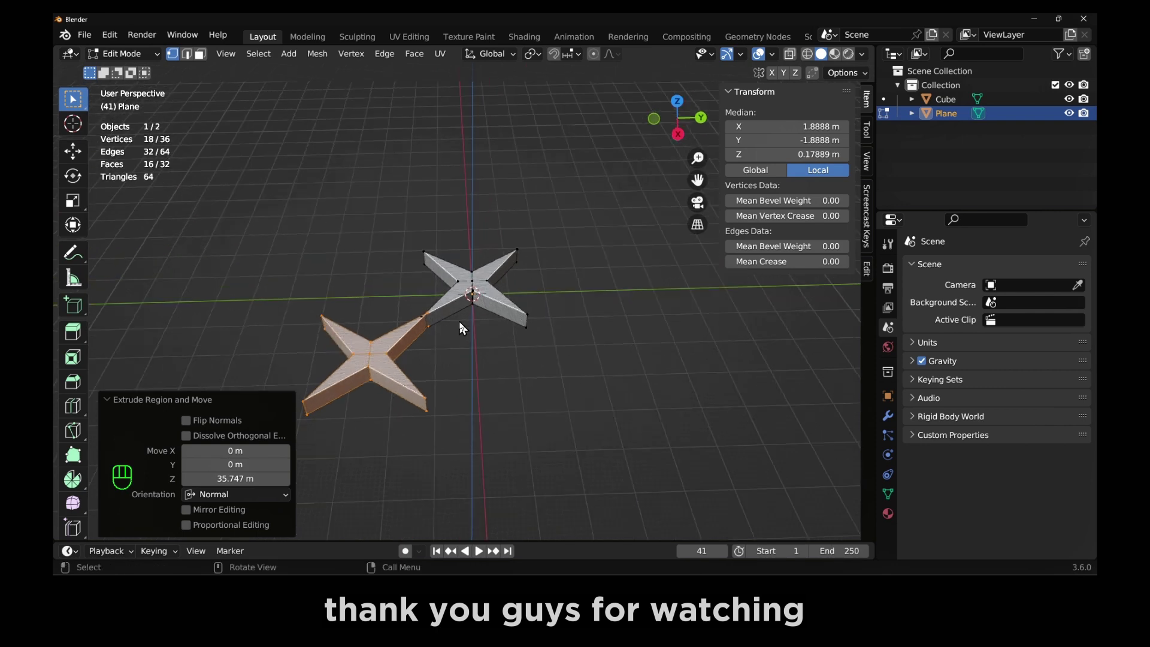